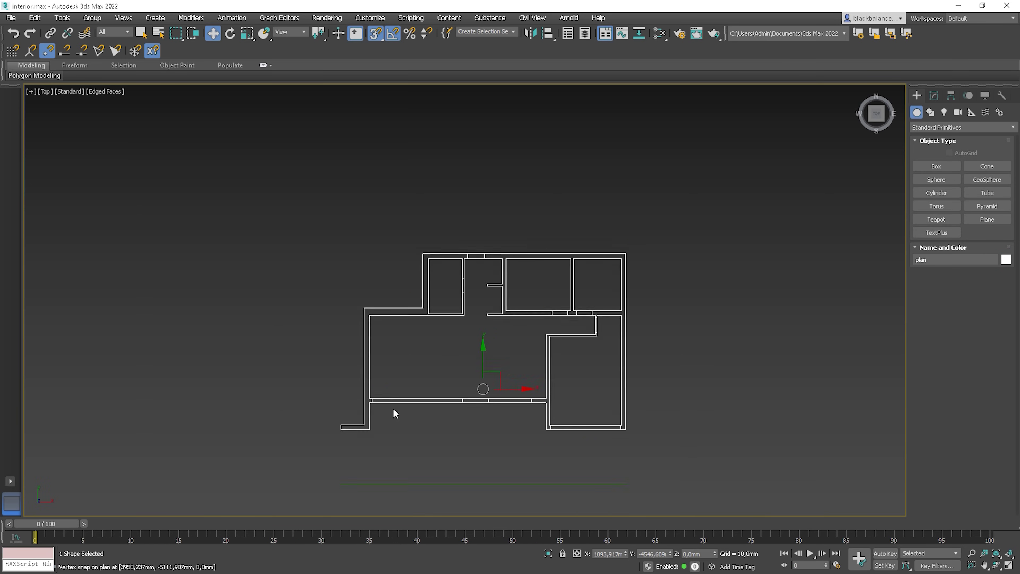
- Create a box over the plan's short wall return at its lower-left corner, about 302 by 1397 mm and 1018 mm high
middle_drag(393, 407, 530, 321)
click(936, 167)
scroll(500, 358, up, 5)
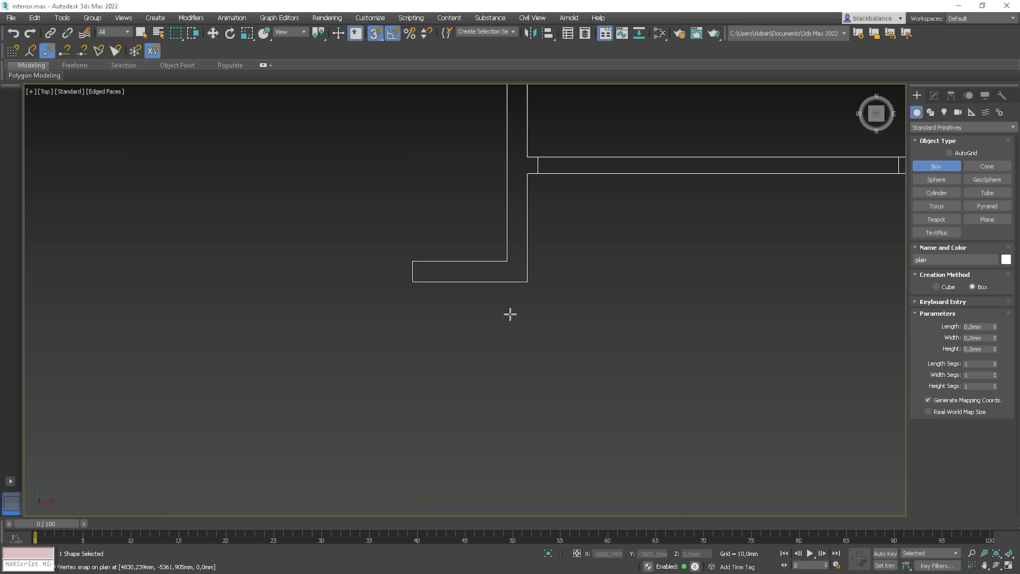
scroll(510, 315, up, 2)
drag(505, 240, 370, 269)
click(399, 171)
alt+middle_drag(428, 337, 550, 285)
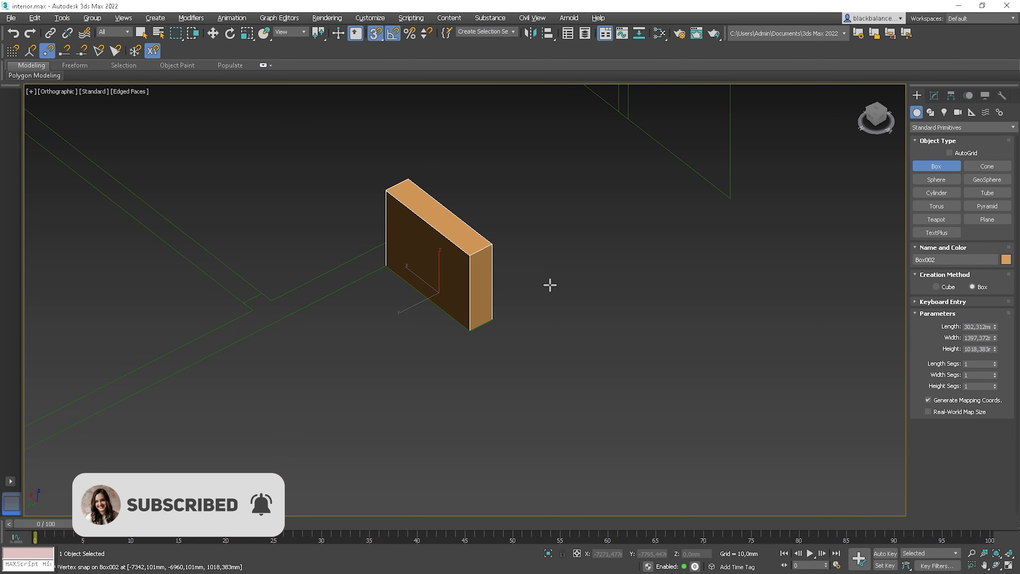
- Convert the box to an Editable Poly
right_click(492, 274)
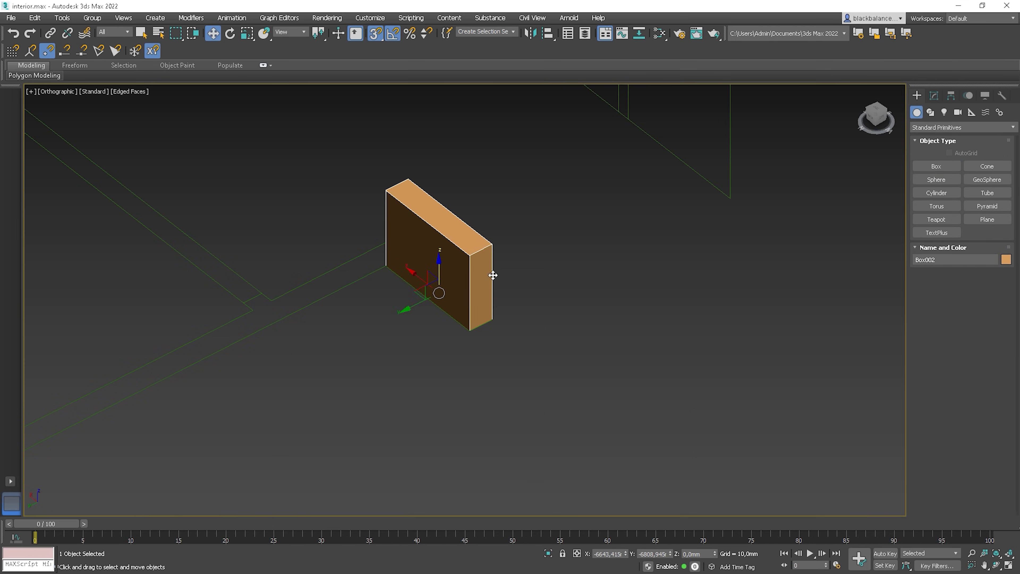
right_click(475, 278)
mouse_move(525, 387)
click(603, 394)
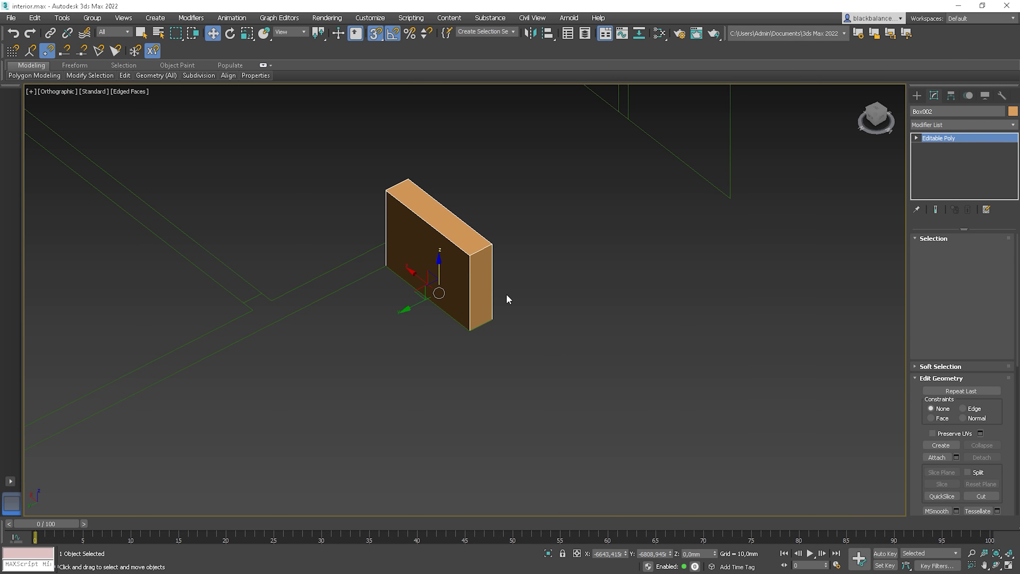
- Raise the box's four top vertices to about 1109 mm, snapping the height to the section drawing
alt+middle_drag(492, 229, 539, 171)
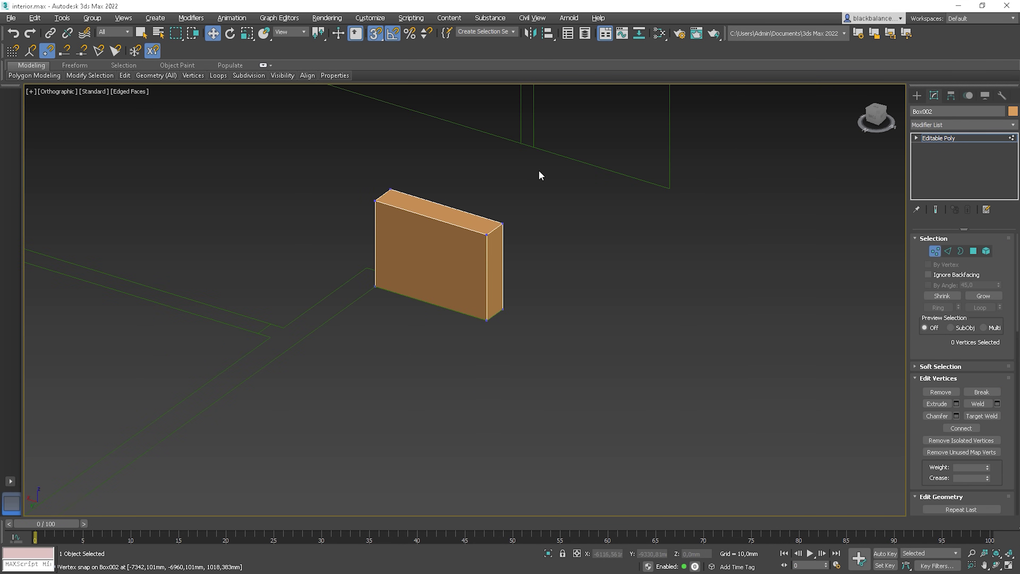
drag(359, 241, 358, 241)
scroll(357, 228, down, 5)
middle_drag(358, 228, 445, 310)
scroll(469, 290, down, 2)
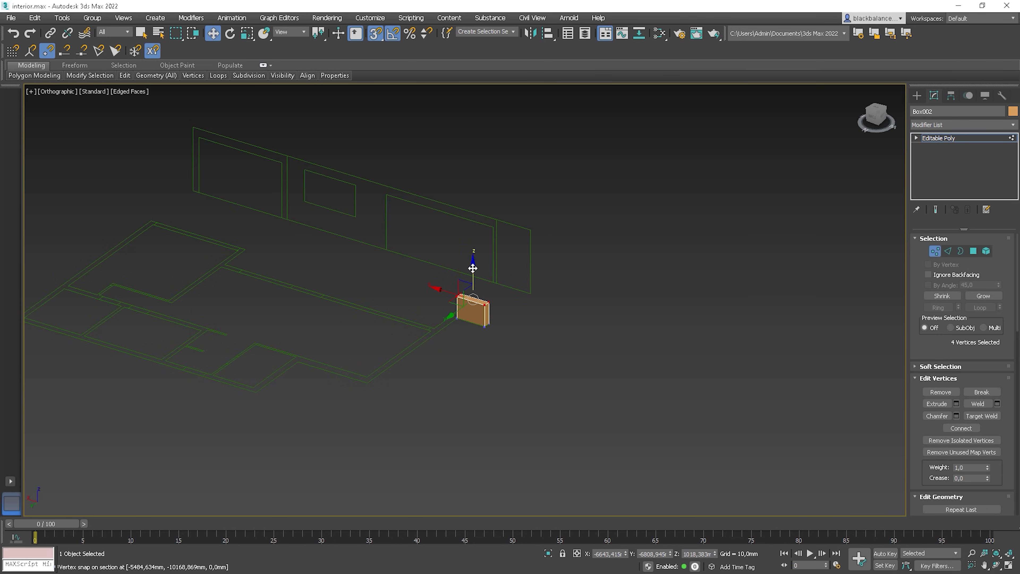
drag(472, 269, 373, 221)
alt+middle_drag(446, 353, 501, 324)
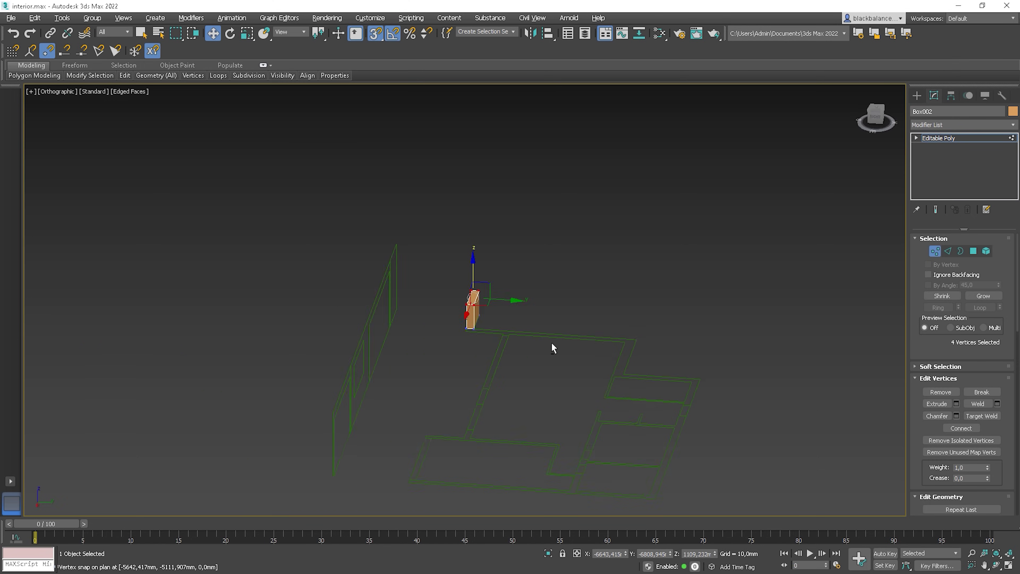
- Extrude the box's end polygon across the wall thickness to the plan's corner
key(4)
click(471, 315)
scroll(472, 357, up, 6)
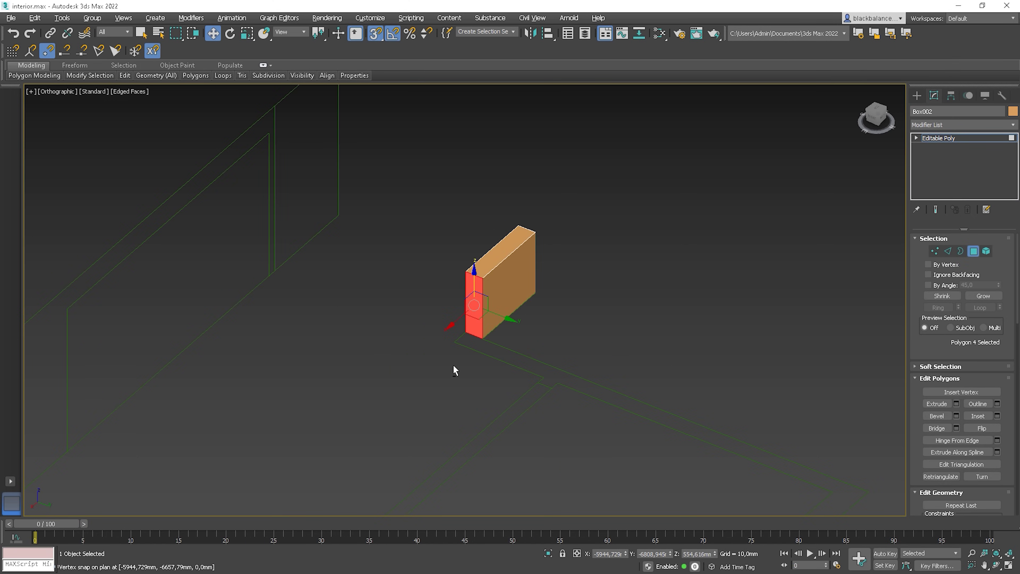
shift+drag(458, 319, 559, 382)
- Extrude the corner's side polygon along the plan's long outer wall, stopping at each wall junction up to the next outer corner
click(477, 310)
middle_drag(589, 366, 357, 227)
shift+drag(363, 222, 603, 351)
middle_drag(612, 349, 597, 301)
shift+drag(613, 279, 461, 421)
shift+drag(626, 287, 622, 304)
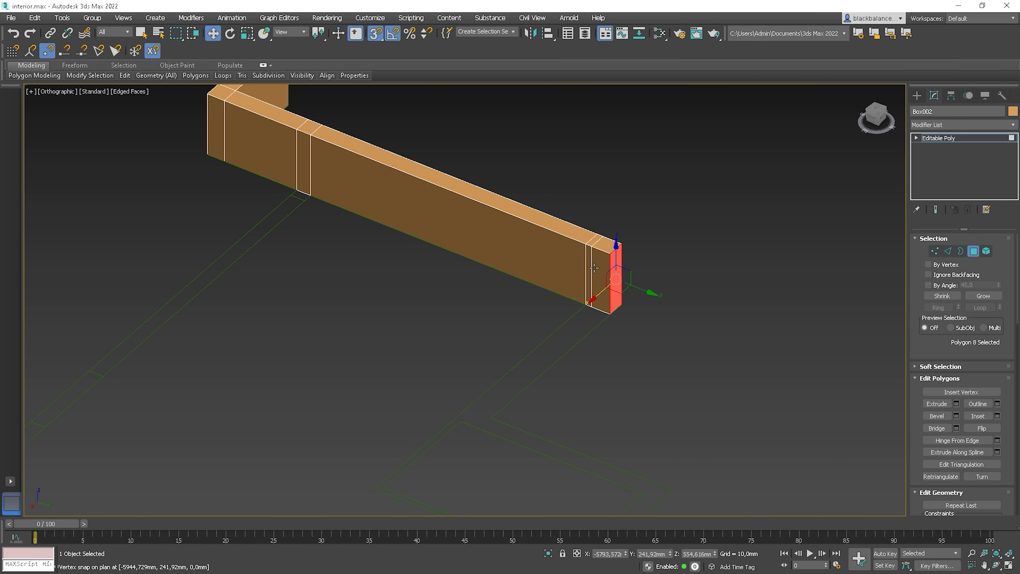
- Extrude the two side polygons at the long wall's end along the adjoining outer wall to the next junction
click(600, 271)
ctrl+click(588, 262)
middle_drag(574, 323, 586, 284)
shift+drag(587, 256, 472, 383)
- Extend the thin wall face to the small room's inner corner and extrude the thin partition around that corner
click(468, 353)
middle_drag(452, 365, 462, 281)
shift+drag(457, 286, 531, 401)
click(406, 356)
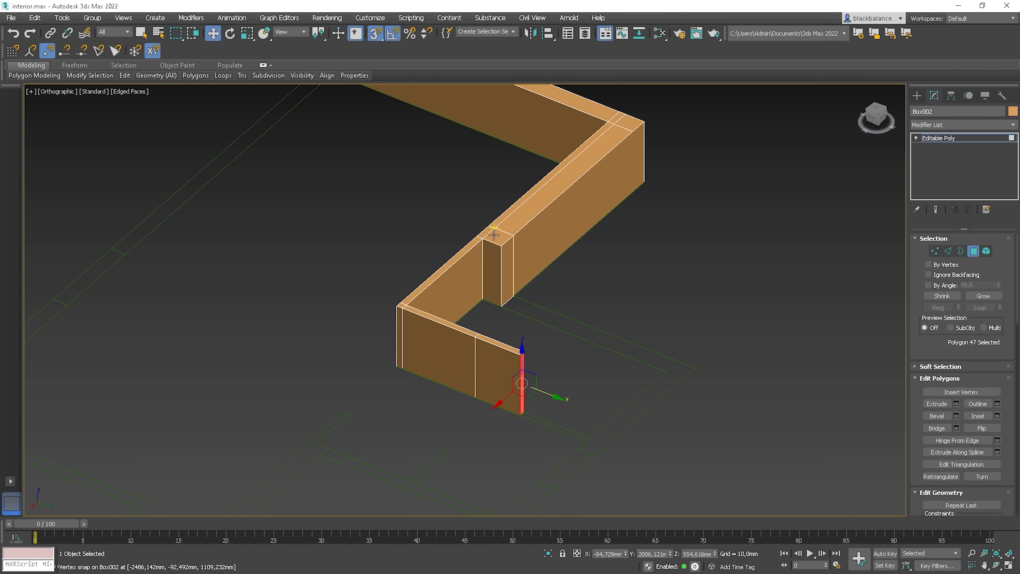
- Extrude the thick outer wall around the small room's outer corner and extend the thin partition to meet it
click(507, 267)
shift+drag(536, 280, 672, 375)
middle_drag(684, 338, 674, 349)
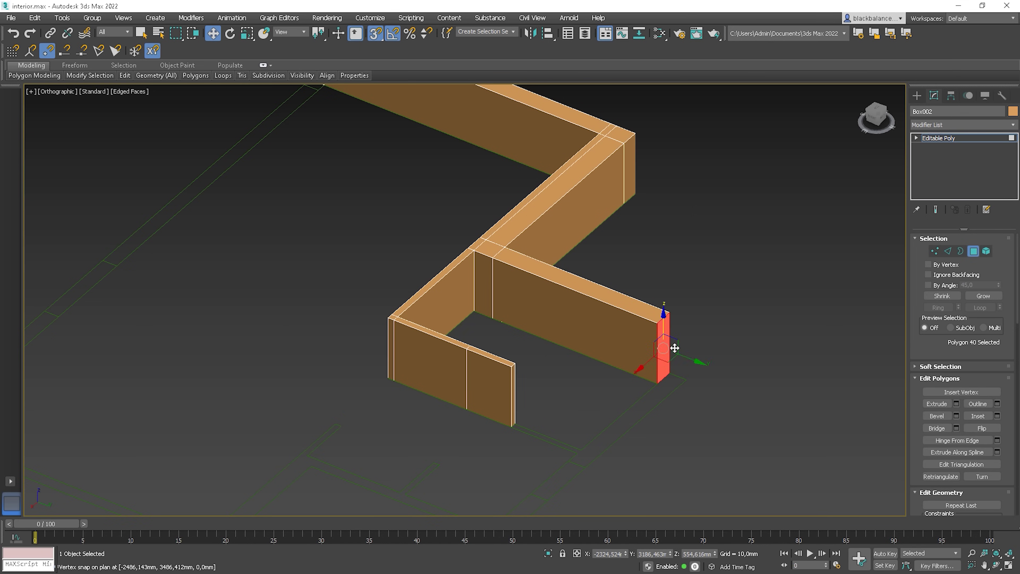
mouse_move(683, 356)
shift+mouse_down()
mouse_move(698, 368)
mouse_move(682, 374)
shift+mouse_up()
middle_drag(648, 394, 666, 312)
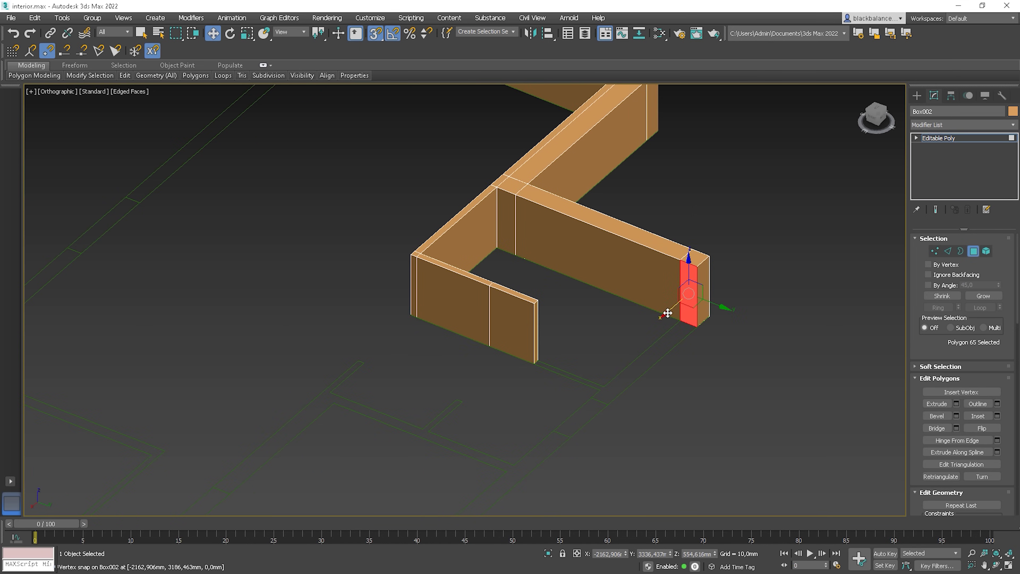
shift+drag(667, 312, 585, 385)
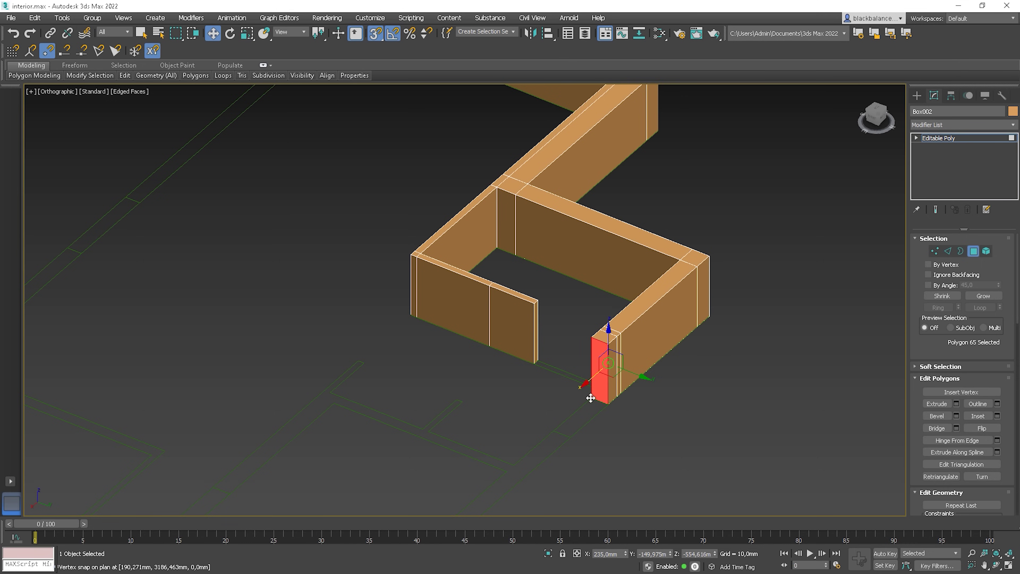
click(536, 321)
alt+middle_drag(536, 320, 560, 324)
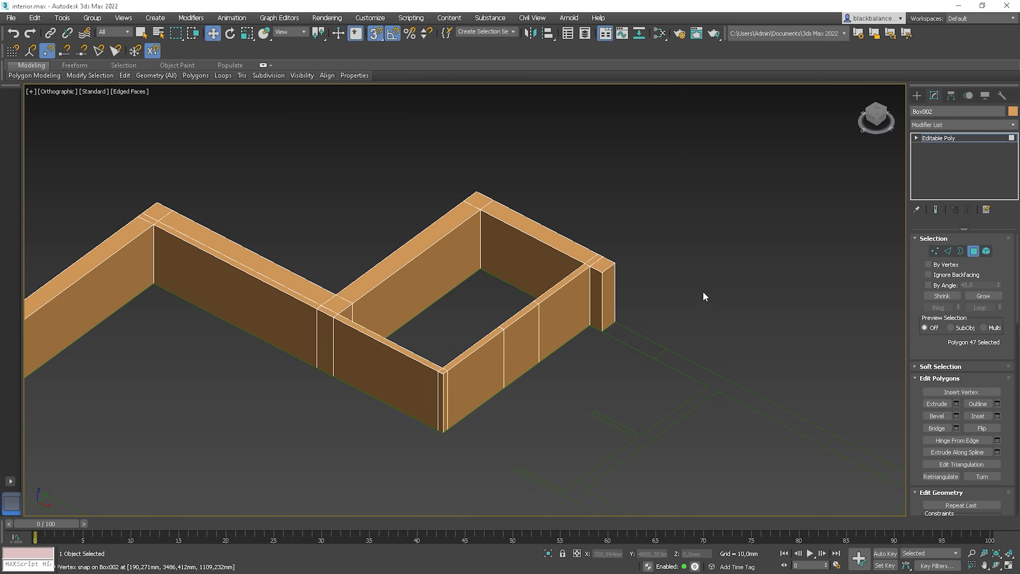
- Extrude the outer wall's end polygon past the entrance opening to the next partition junction
alt+middle_drag(704, 294, 575, 317)
click(575, 342)
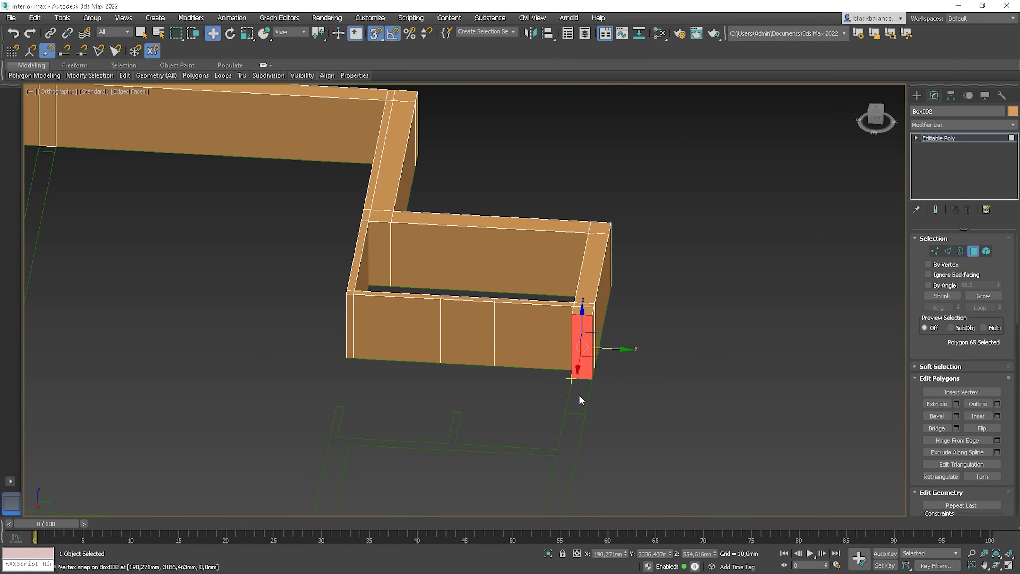
middle_drag(580, 398, 584, 288)
drag(579, 280, 563, 350)
alt+middle_drag(567, 379, 531, 397)
middle_drag(547, 400, 589, 252)
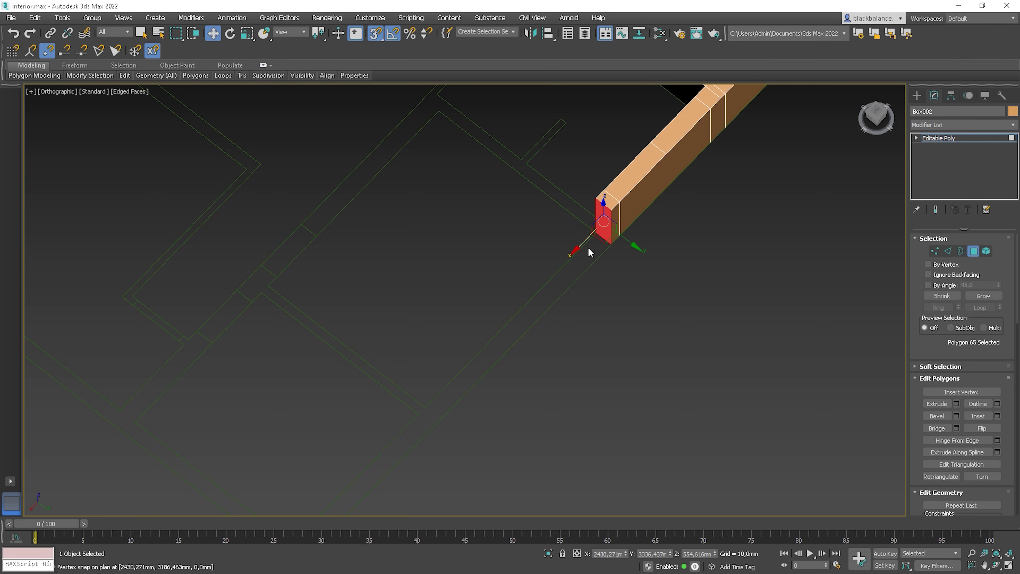
- Continue extruding the outer wall past the room partition to the far corner of the plan
drag(587, 244, 418, 415)
middle_drag(462, 393, 563, 293)
drag(512, 320, 104, 253)
scroll(196, 317, down, 5)
scroll(192, 340, up, 6)
scroll(205, 340, down, 1)
- Extrude the corner's inner side polygon along the plan's right outer wall, snapping at the interior wall junction and the wall's end
alt+middle_drag(269, 354, 335, 326)
click(373, 244)
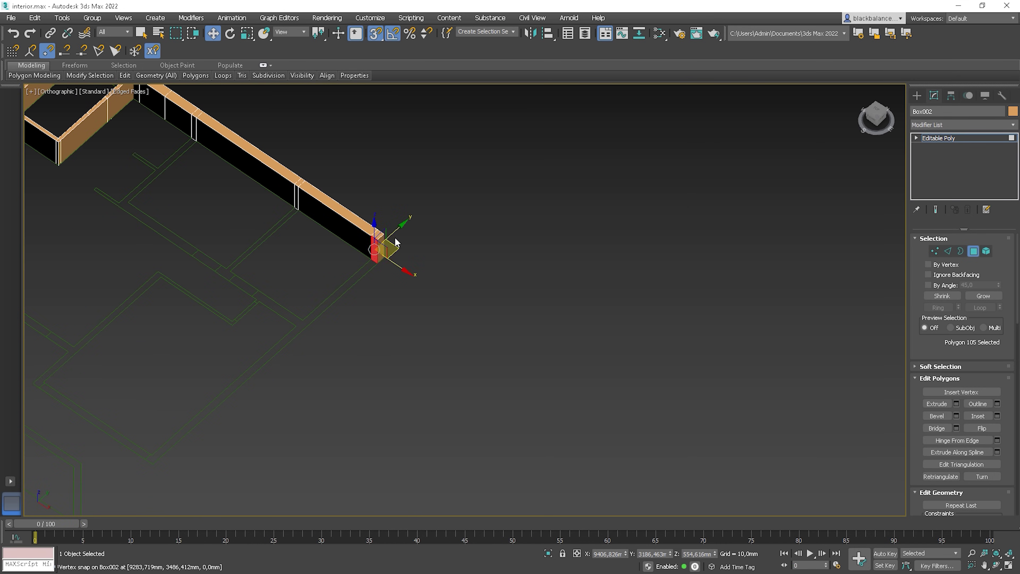
shift+drag(394, 242, 152, 452)
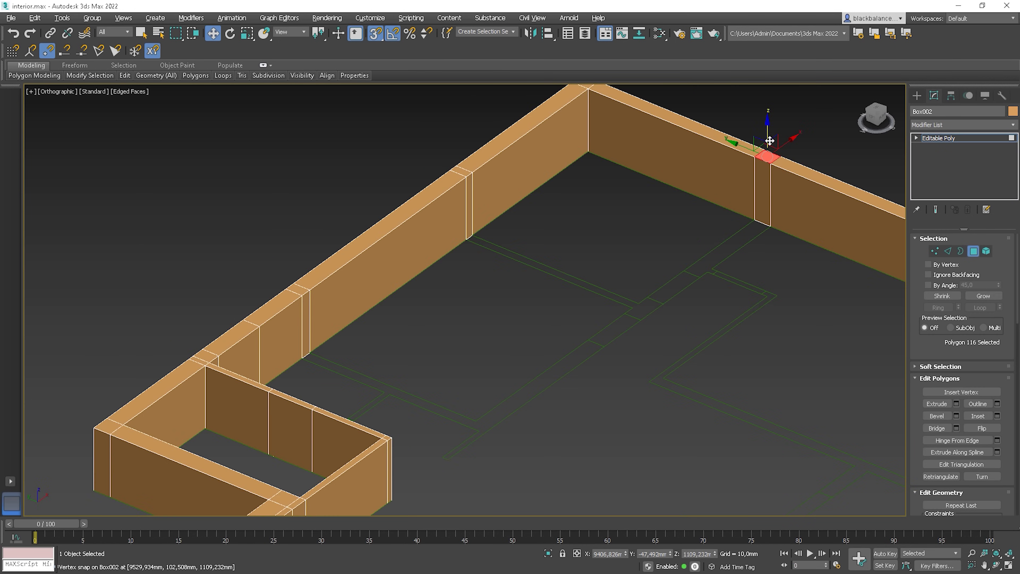
- Lower the top of the right wall's junction segment to the floor and extend the gap's side face to the plan's partition line
drag(767, 128, 767, 321)
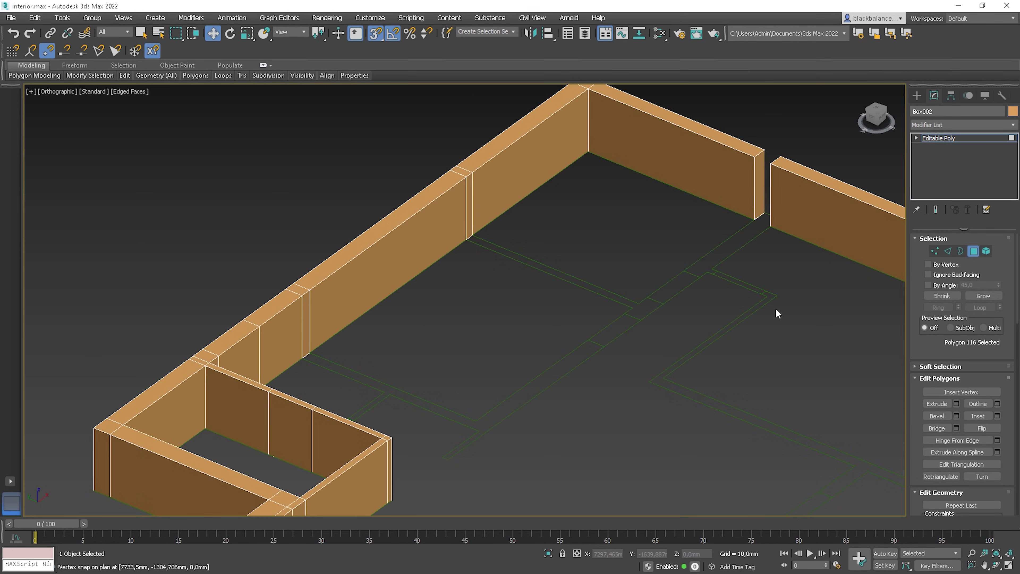
alt+middle_drag(807, 253, 654, 220)
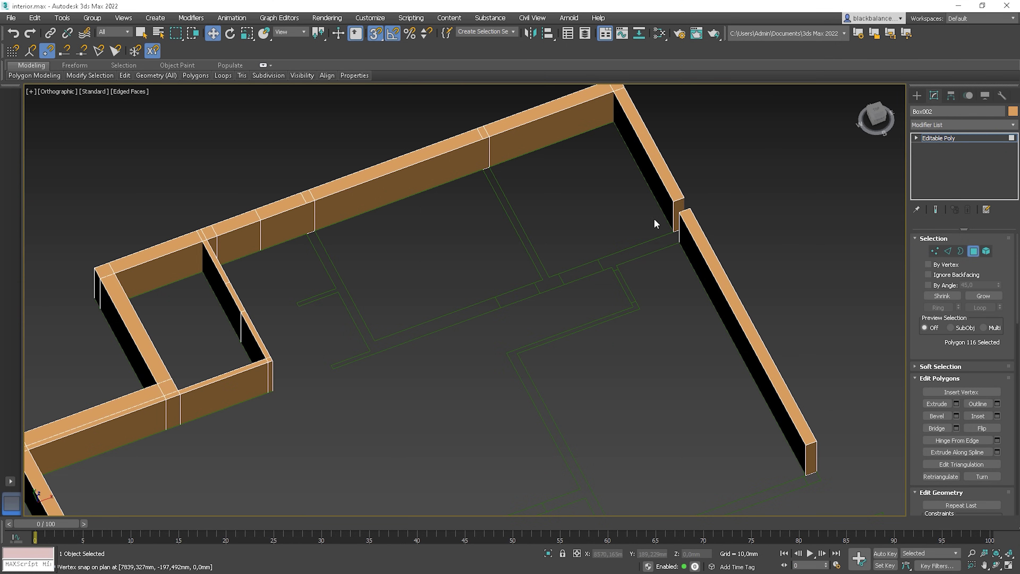
click(680, 205)
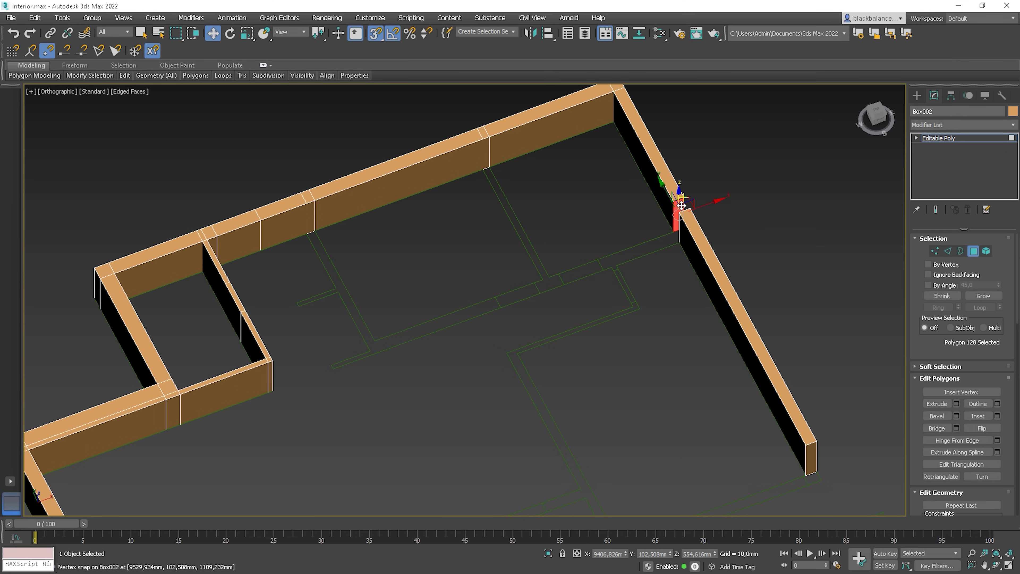
drag(670, 196, 634, 254)
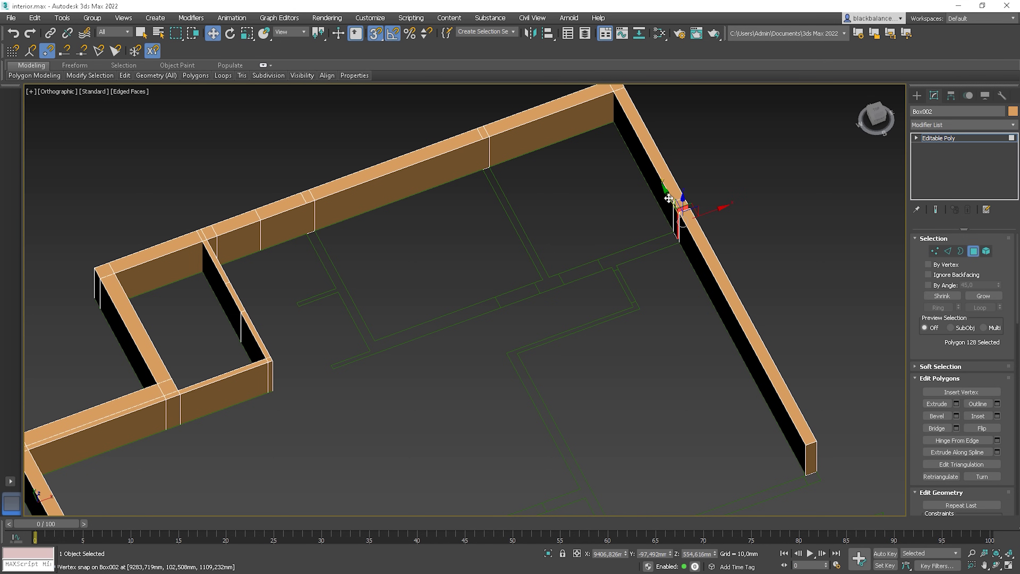
- Check the polygons of the right wall's junction segment in wireframe and shaded display
key(s)
click(689, 221)
key(F3)
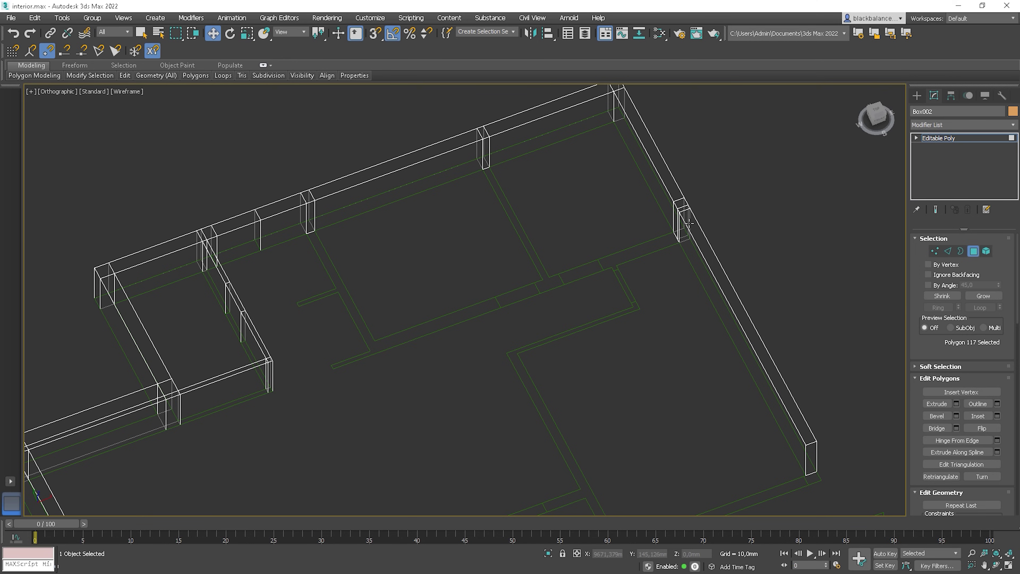
scroll(689, 223, up, 3)
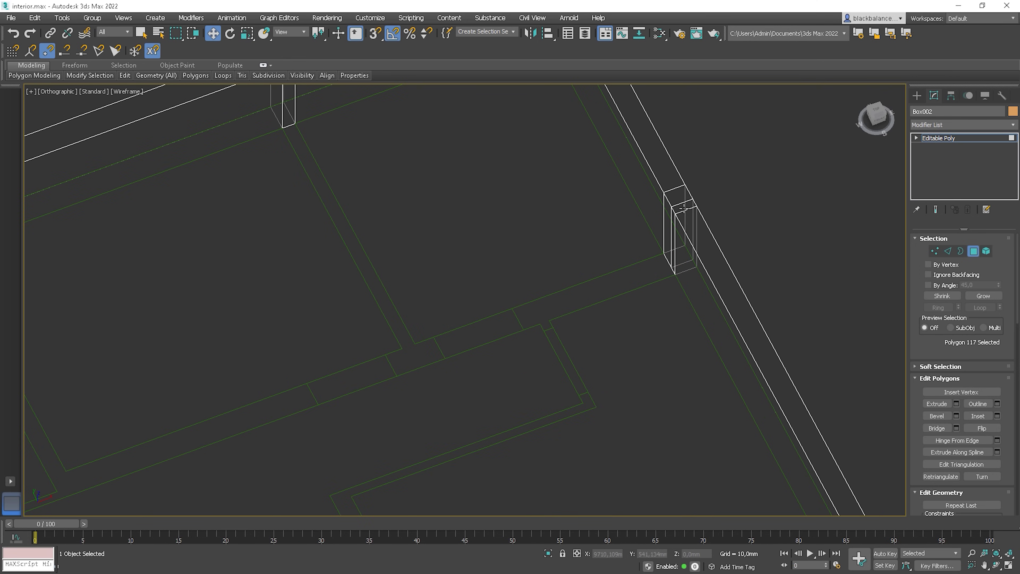
key(F3)
scroll(678, 224, down, 3)
alt+middle_drag(673, 221, 704, 213)
middle_drag(658, 225, 719, 313)
- Extrude the junction's two inner polygons along the plan's interior wall to the first door opening's far edge
scroll(562, 213, up, 2)
click(563, 210)
ctrl+click(551, 238)
scroll(551, 240, down, 3)
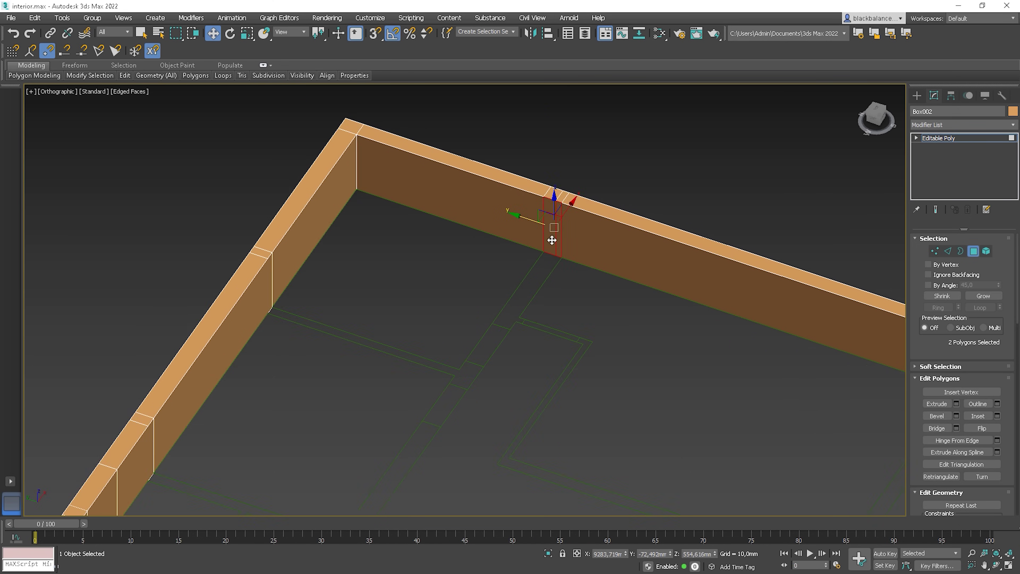
key(s)
drag(561, 211, 477, 363)
scroll(526, 295, up, 3)
mouse_move(478, 363)
alt+middle_down()
mouse_move(462, 383)
mouse_move(464, 353)
alt+middle_up()
middle_drag(464, 354, 574, 266)
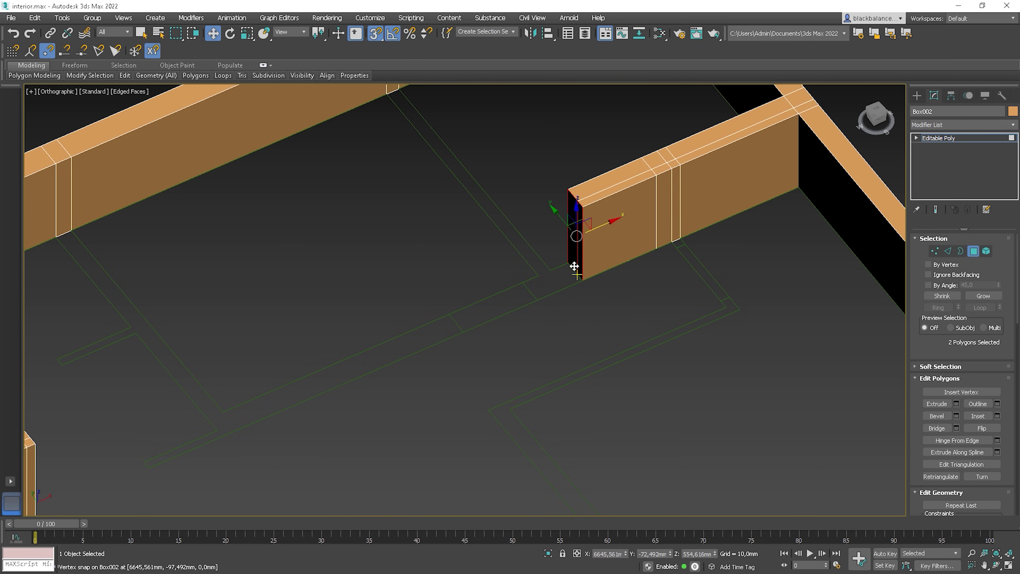
- Extend the interior wall past the room partition and second door opening to the hallway partition junction
drag(604, 227, 527, 281)
shift+drag(559, 244, 453, 309)
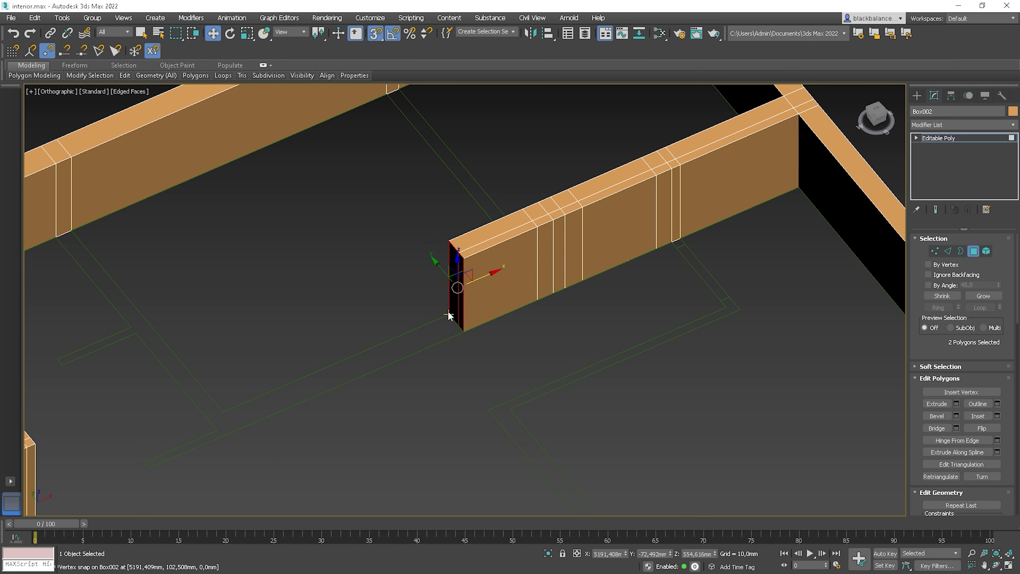
middle_drag(473, 280, 730, 193)
drag(730, 194, 476, 340)
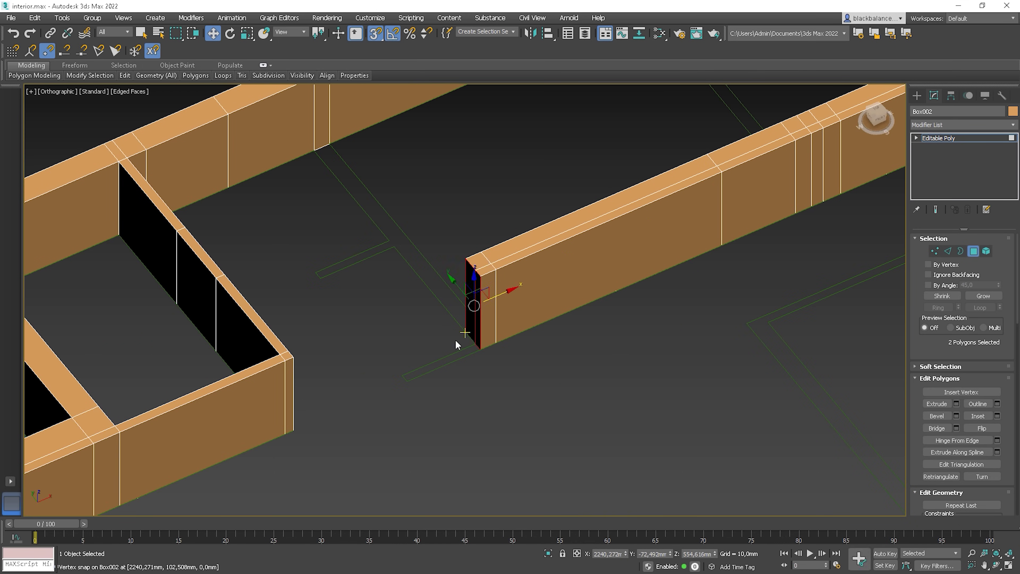
- Extrude the thin half of the interior wall's end to form the plan's short projecting wall
alt+middle_drag(473, 346, 515, 348)
click(484, 284)
drag(484, 285, 448, 403)
- Extrude the side polygon at the interior wall's end into a partition reaching the outer wall, with a break at the short stub
alt+middle_drag(417, 334, 497, 334)
click(366, 353)
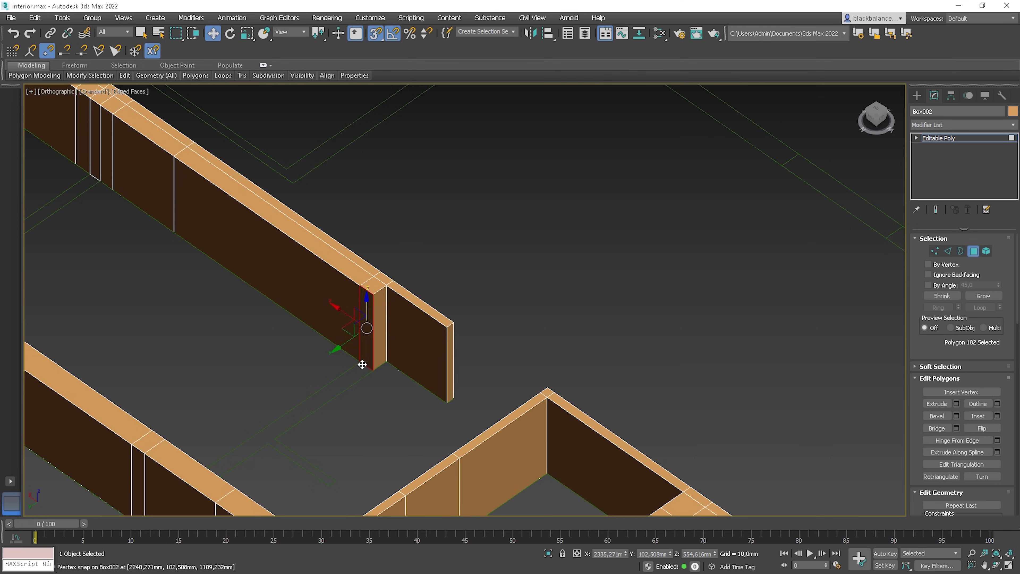
middle_drag(359, 364, 406, 304)
alt+middle_drag(406, 304, 426, 416)
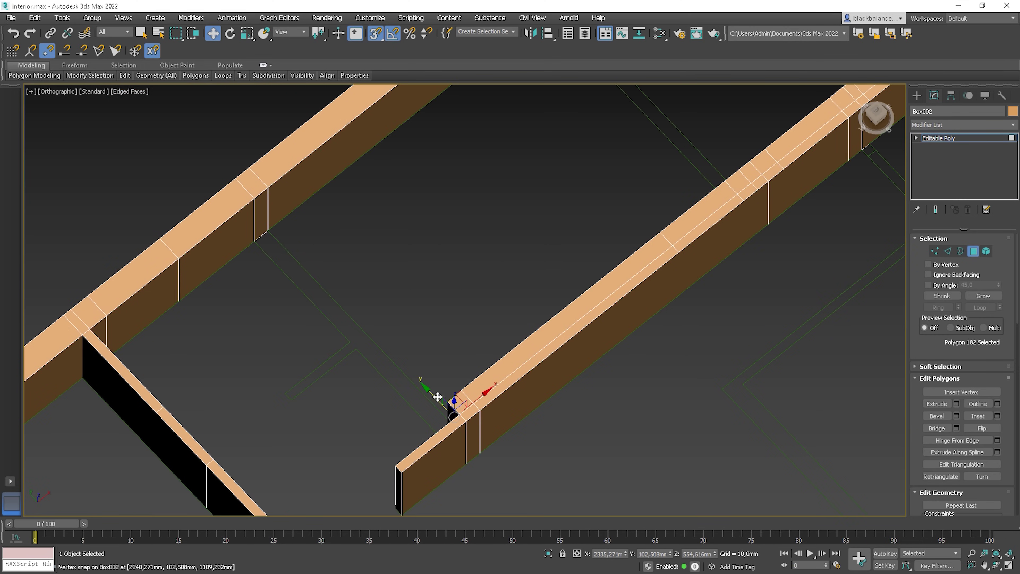
shift+drag(437, 397, 353, 227)
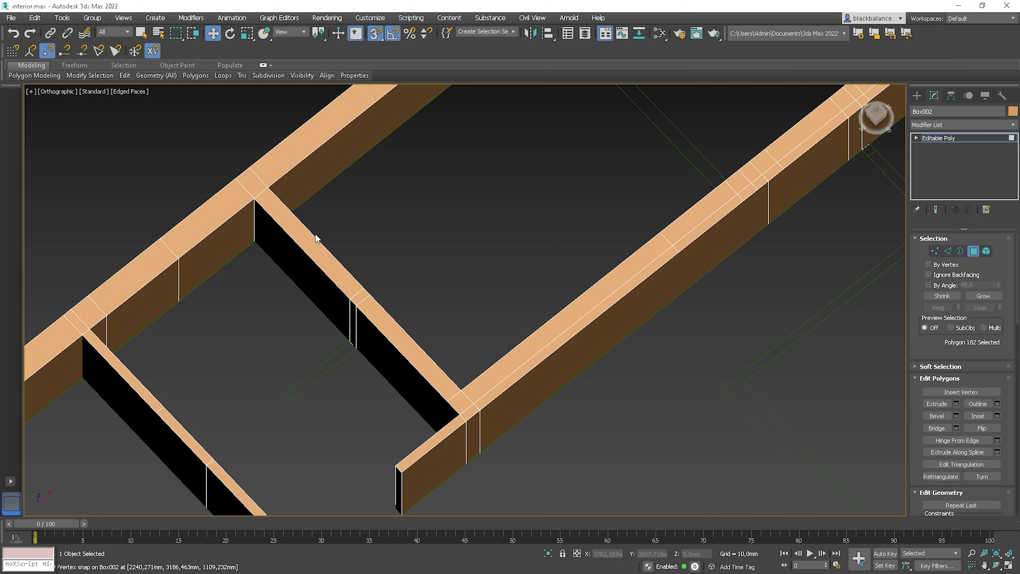
- Extrude the narrow polygon midway along the new partition into the plan's short stub wall
key(F3)
key(F3)
click(353, 314)
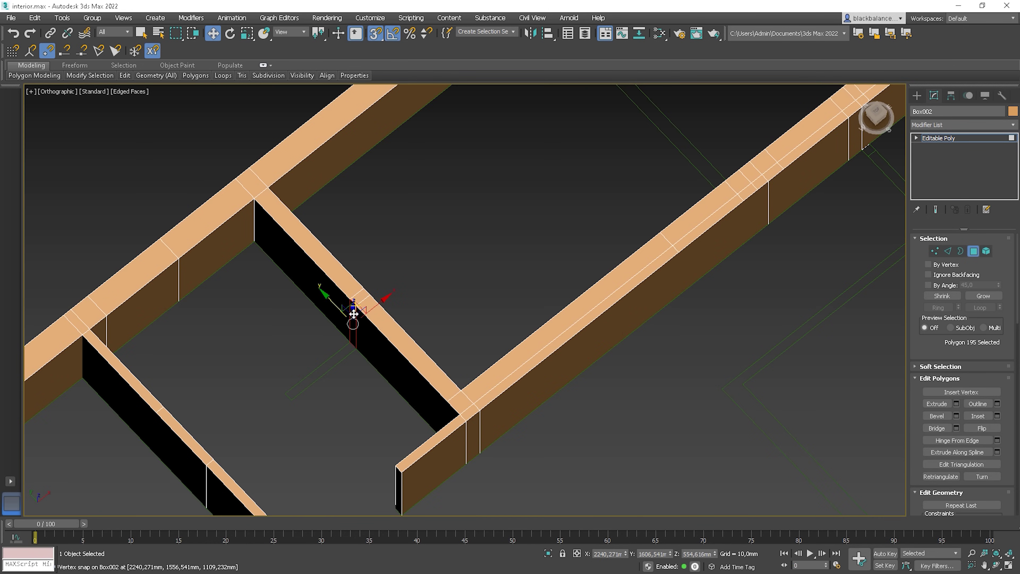
drag(371, 307, 292, 405)
- Extrude the outer wall's junction polygon into the partition between the two rooms, meeting the interior wall
scroll(408, 334, down, 3)
middle_drag(581, 313, 513, 352)
scroll(441, 288, up, 2)
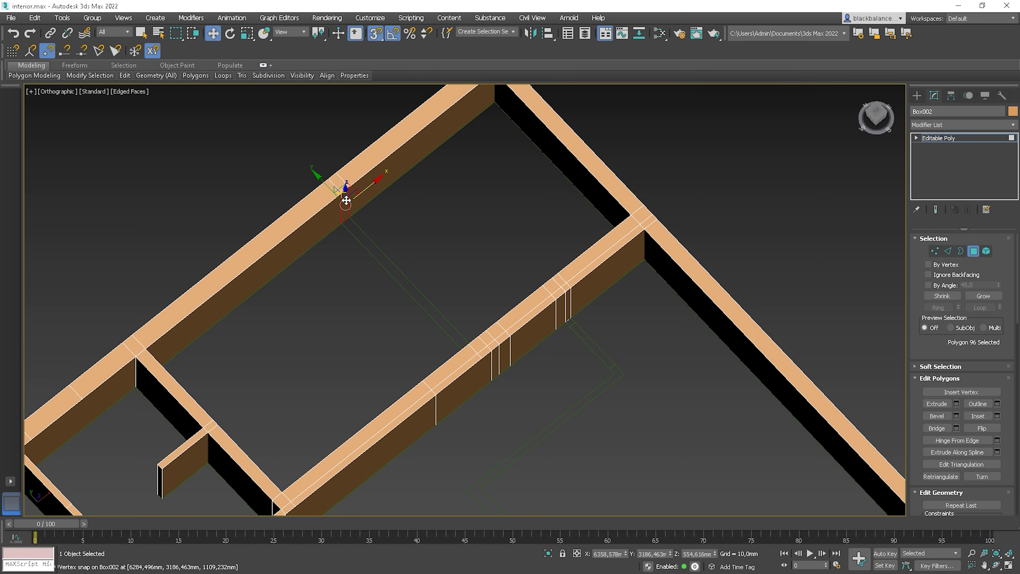
scroll(540, 314, up, 4)
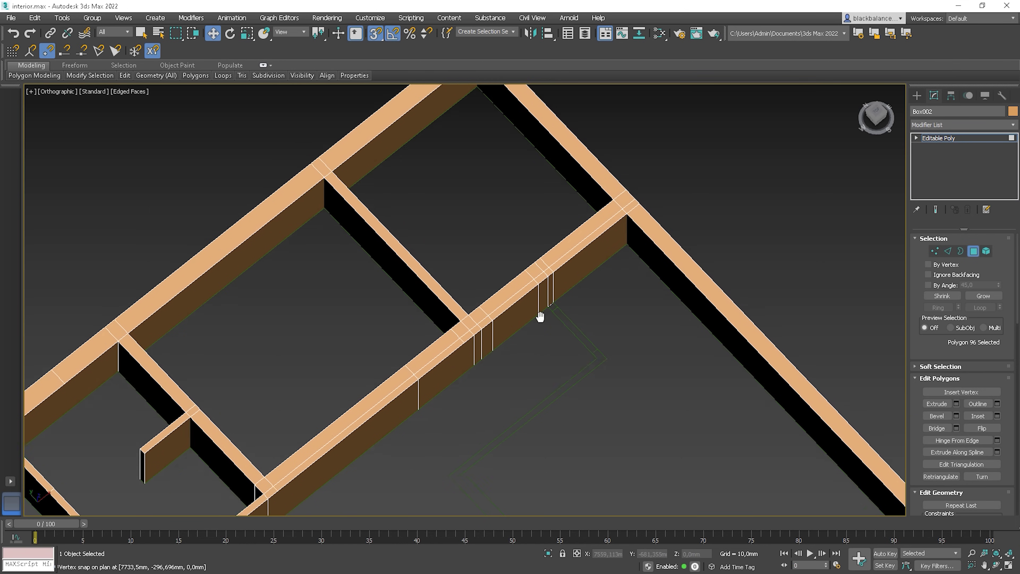
scroll(513, 243, down, 4)
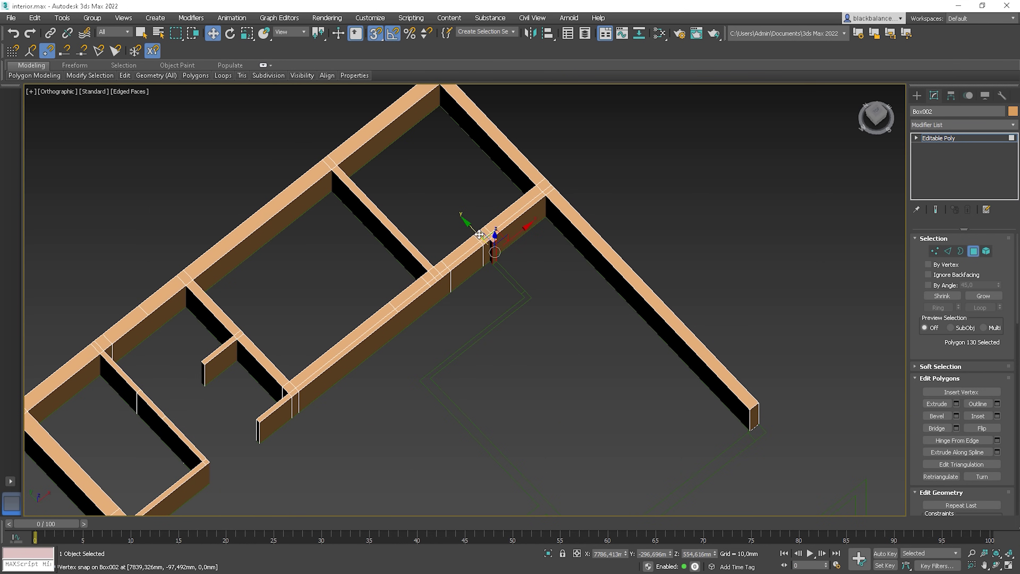
- Extrude a short wall from the narrow polygon near the long interior wall's end and continue its side polygon to the plan's next corner
drag(481, 236, 530, 296)
scroll(527, 292, up, 2)
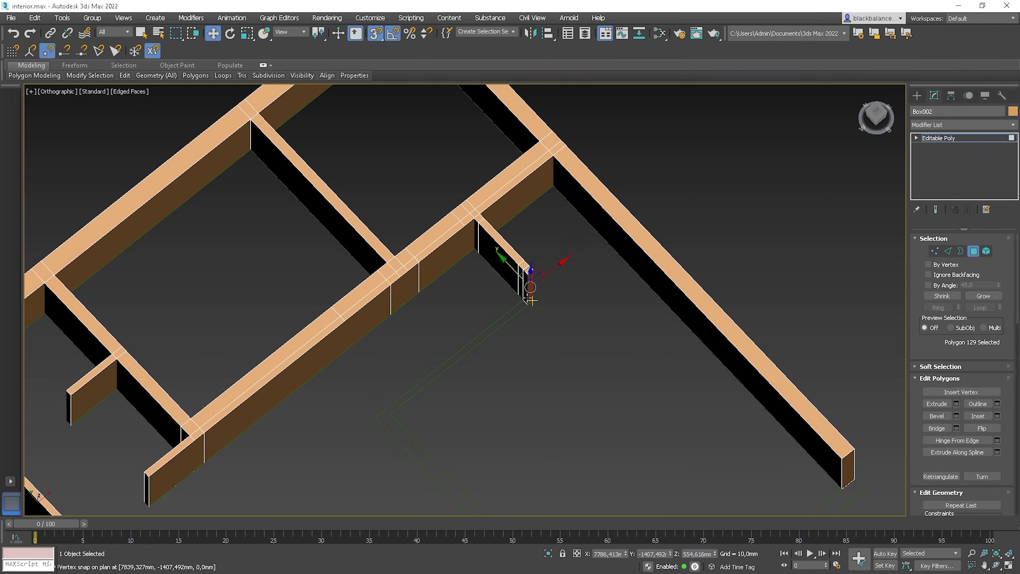
click(525, 293)
middle_drag(520, 312, 577, 247)
drag(591, 223, 434, 353)
middle_drag(455, 385, 402, 232)
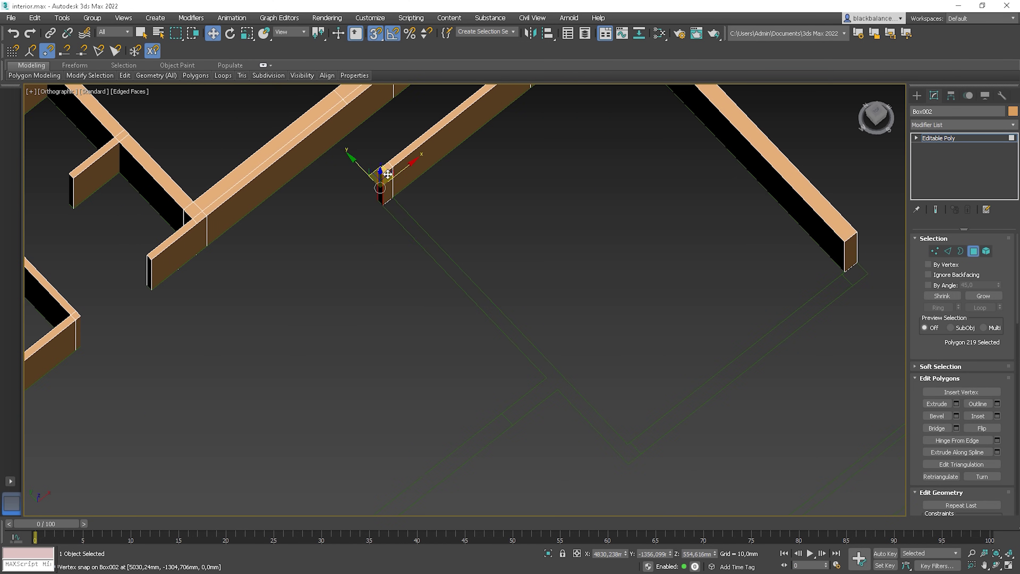
- Extrude the side polygon at that corner along the plan into a long partition, with breaks where the window wall joins
drag(386, 177, 564, 389)
scroll(564, 390, down, 6)
scroll(522, 298, up, 6)
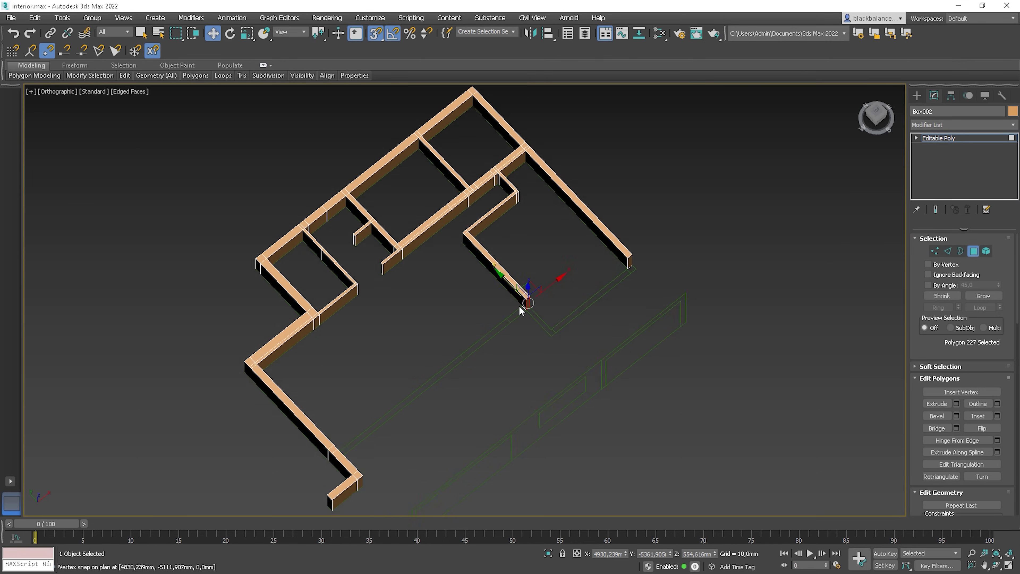
drag(524, 280, 618, 383)
- Extrude the end polygon of the parallel outer wall to the plan's outer corner line
alt+middle_drag(692, 368, 594, 347)
middle_drag(647, 397, 559, 301)
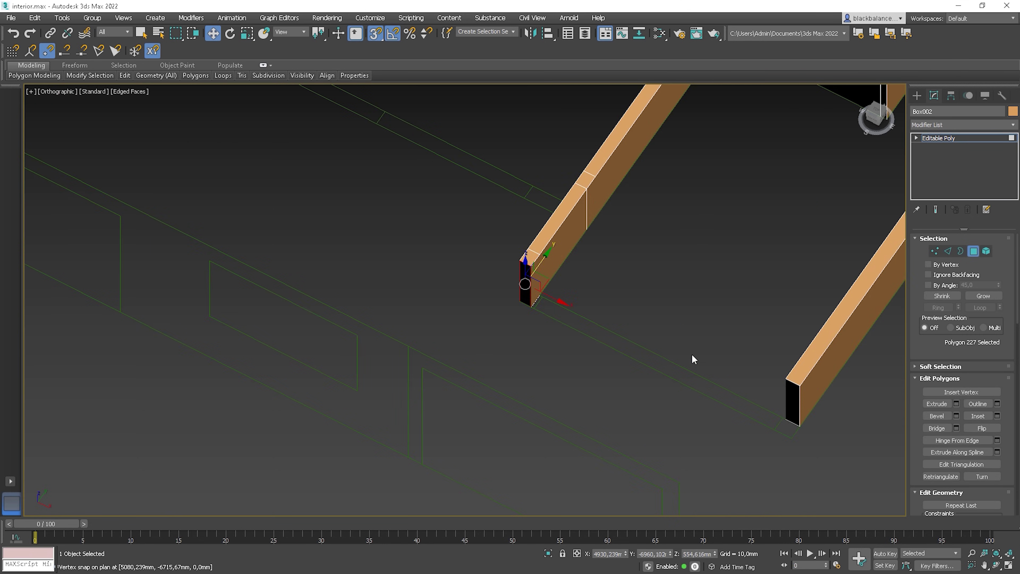
middle_drag(725, 367, 686, 326)
scroll(509, 246, up, 4)
middle_drag(804, 423, 545, 292)
scroll(545, 292, down, 2)
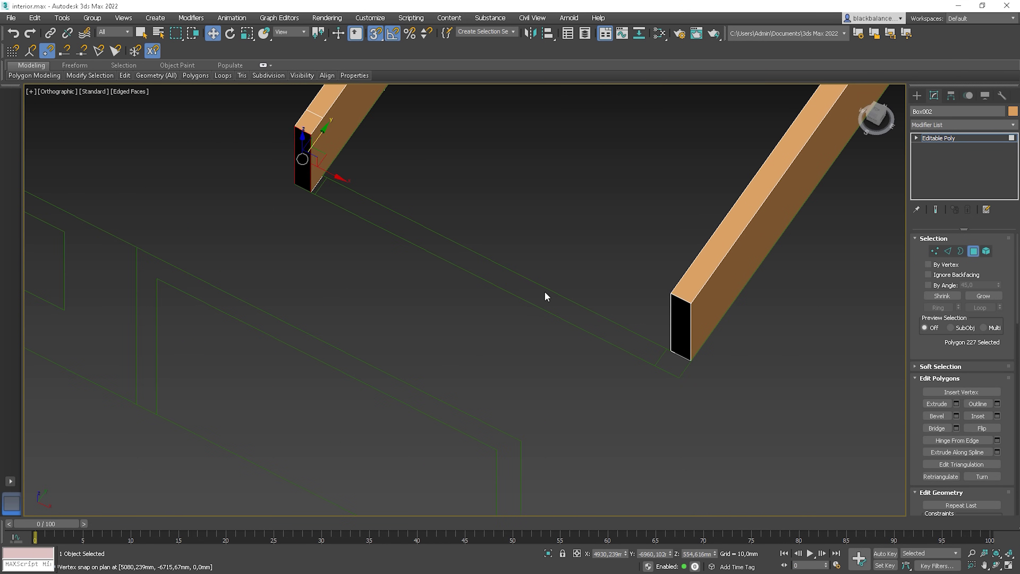
click(683, 309)
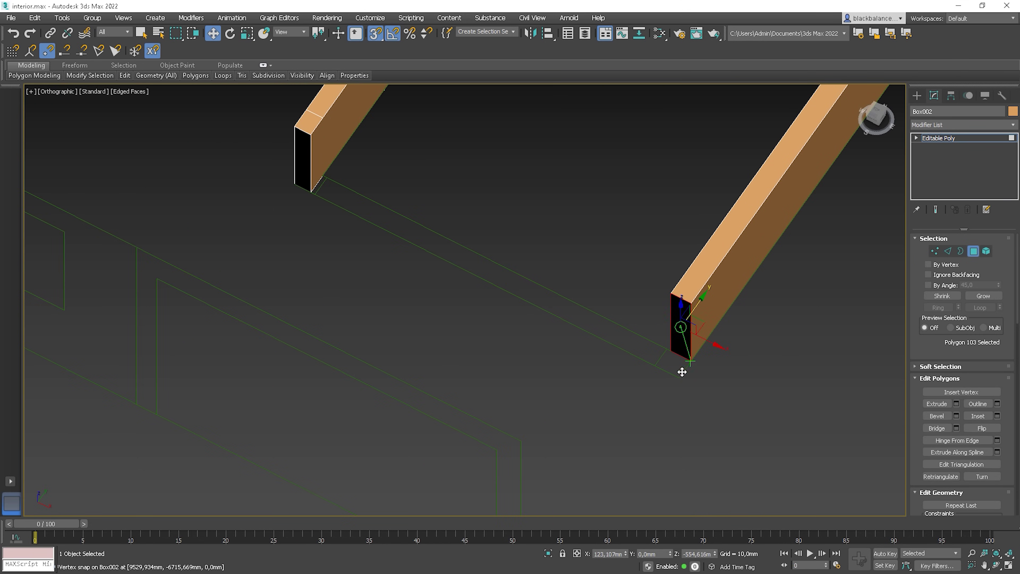
drag(682, 372, 662, 363)
- Extrude the facing side polygons at both wall ends to the opening marks and bridge the span between them with a wall
alt+middle_drag(498, 306, 569, 315)
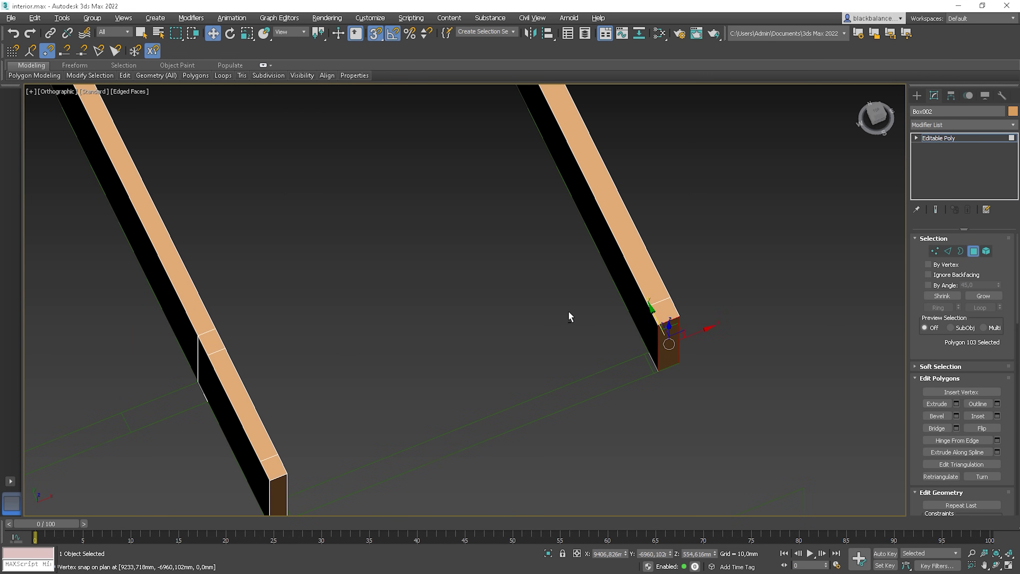
click(655, 341)
drag(675, 330, 643, 356)
scroll(642, 356, down, 4)
alt+middle_drag(658, 390, 616, 392)
scroll(380, 356, up, 6)
alt+middle_drag(480, 378, 439, 360)
click(499, 148)
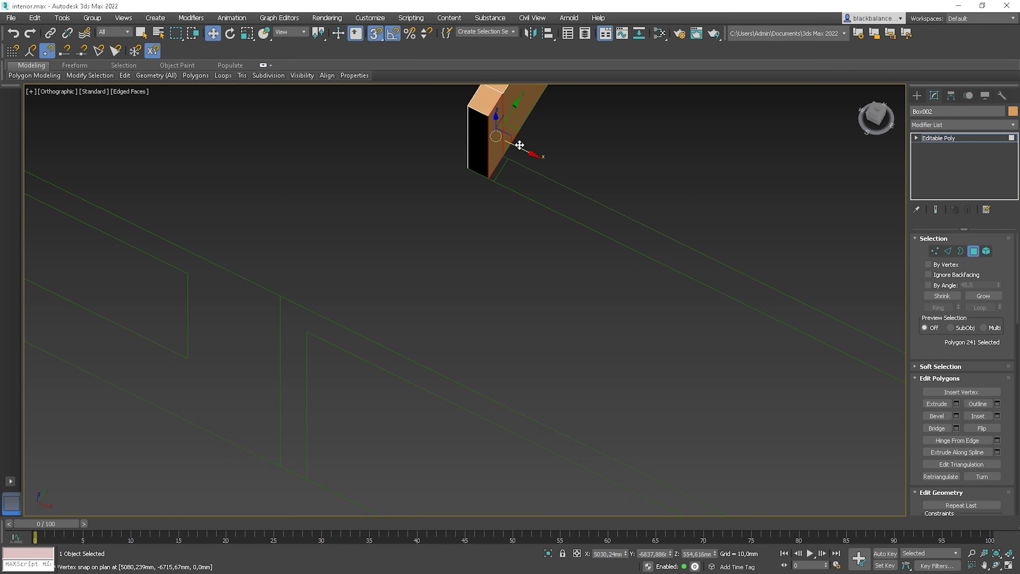
drag(519, 145, 507, 159)
scroll(590, 255, down, 3)
middle_drag(590, 254, 524, 254)
shift+drag(500, 206, 990, 401)
- Extrude the polygon between the partition's two junction edges to the window wall's first break on the plan
scroll(598, 314, down, 4)
alt+middle_drag(599, 314, 688, 285)
middle_drag(646, 257, 614, 403)
scroll(605, 235, up, 4)
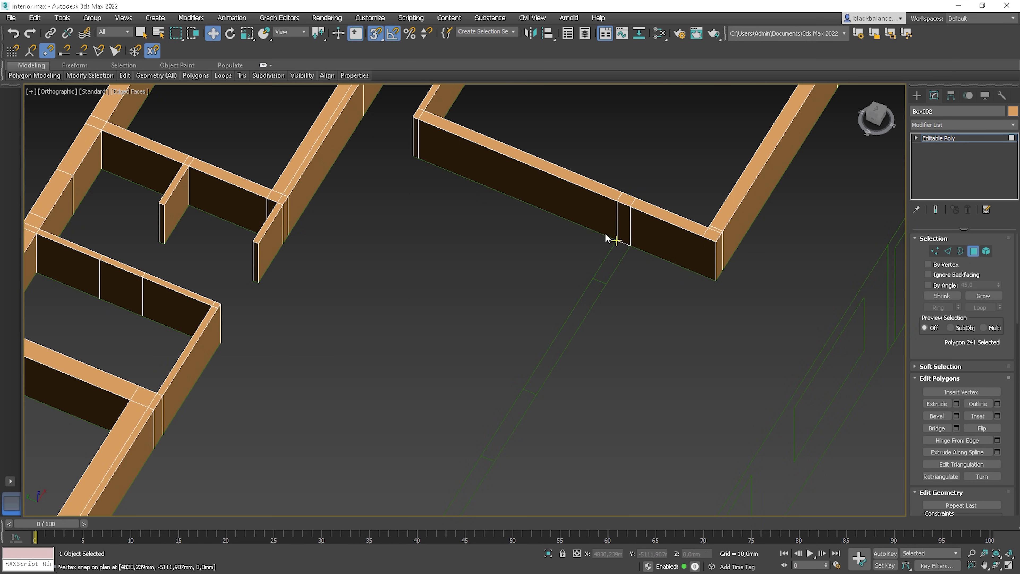
click(624, 229)
scroll(626, 229, up, 4)
shift+drag(604, 251, 571, 345)
scroll(591, 333, down, 5)
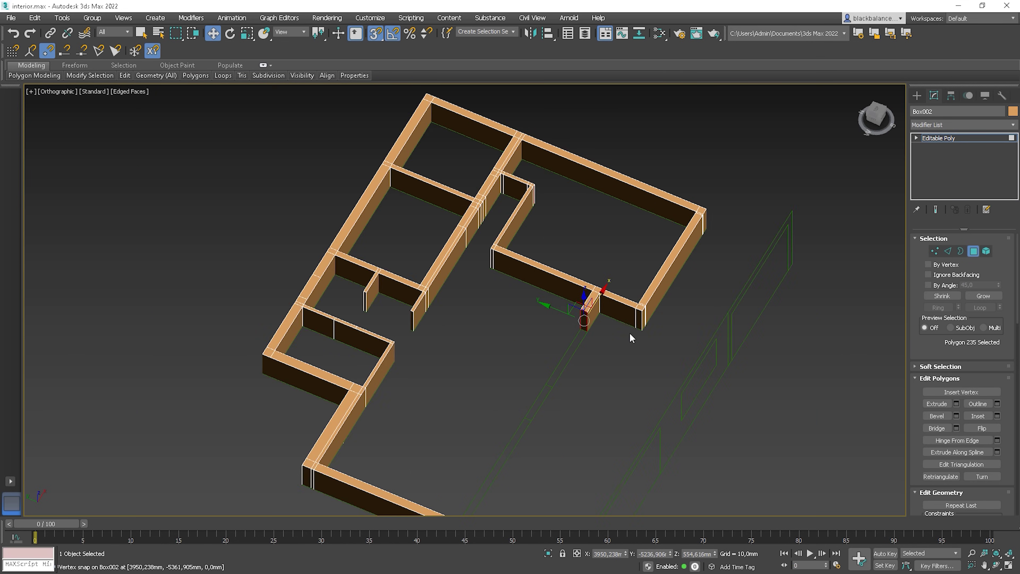
- Extrude the window wall in sections along the plan to the far outer wall, with breaks at the opening edges
alt+middle_drag(633, 337, 542, 346)
scroll(617, 329, up, 2)
scroll(618, 330, up, 2)
shift+drag(584, 323, 401, 295)
middle_drag(380, 296, 471, 335)
shift+drag(532, 312, 137, 189)
scroll(169, 177, down, 10)
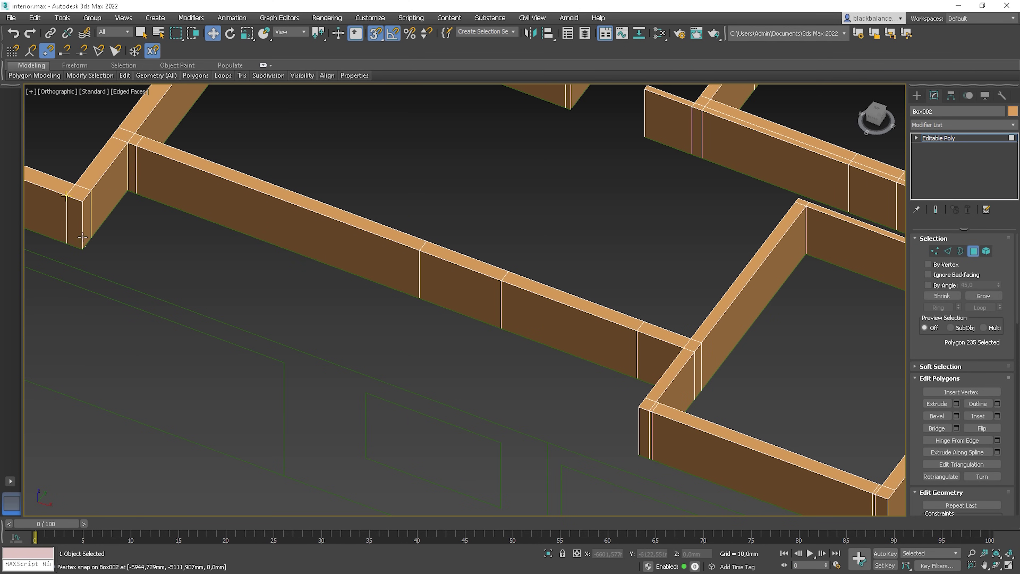
- Select all top wall polygons with the 45° angle option and extrude them in levels snapped to the section drawing, up to 3020 mm
alt+middle_drag(220, 260, 278, 257)
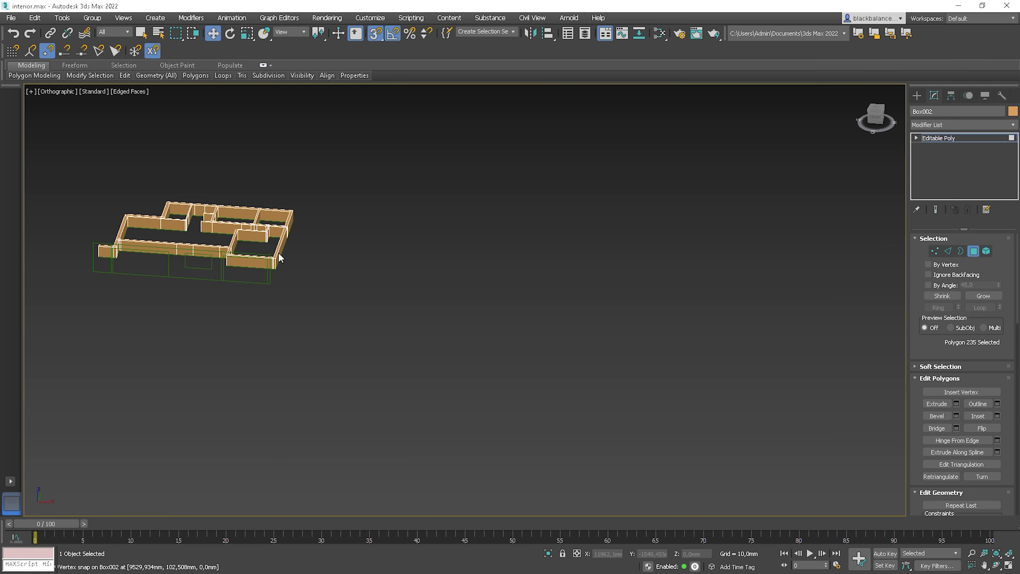
scroll(190, 240, up, 4)
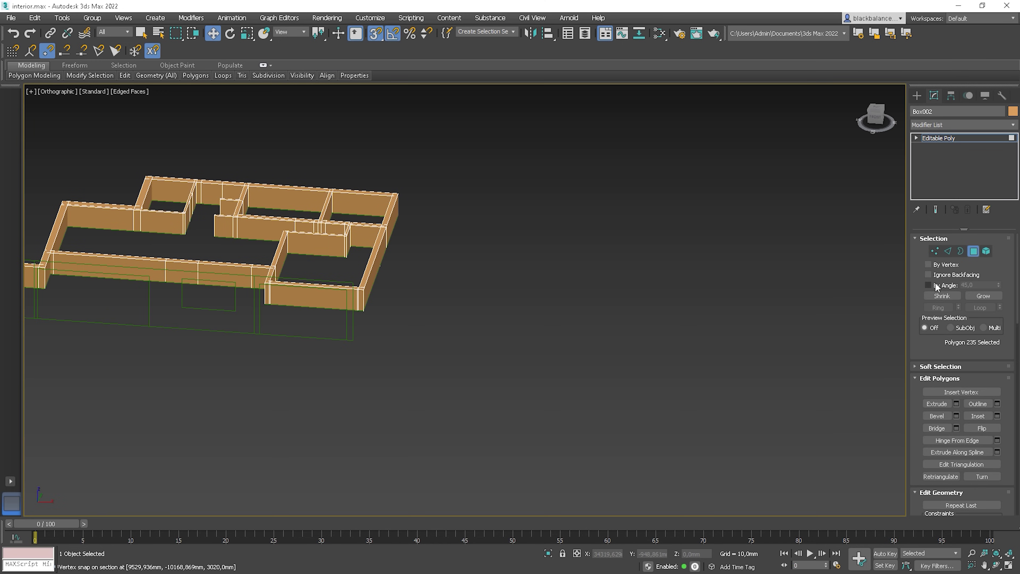
scroll(231, 180, up, 3)
key(s)
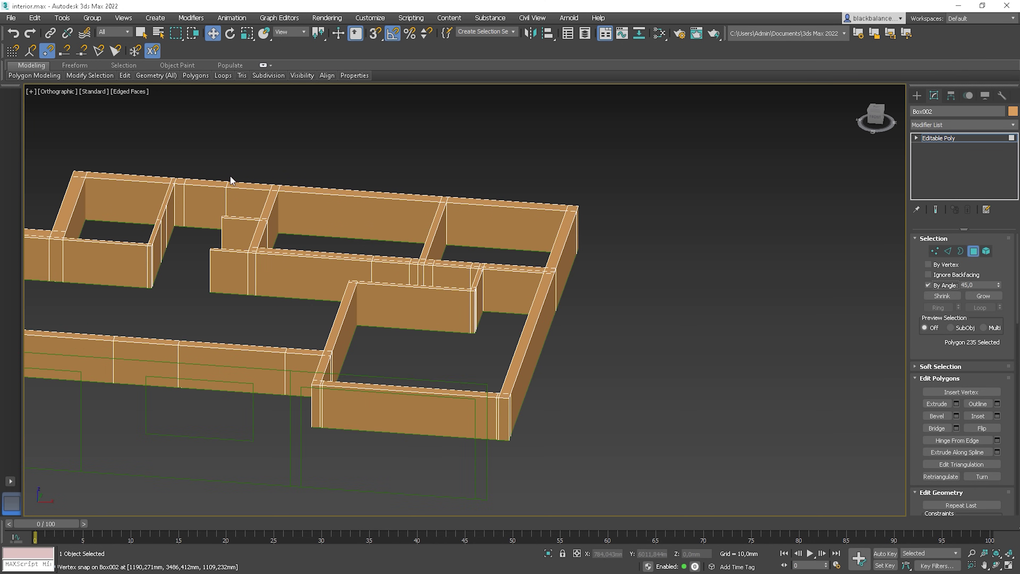
click(244, 186)
scroll(217, 235, down, 7)
alt+middle_drag(217, 235, 303, 225)
scroll(303, 225, up, 4)
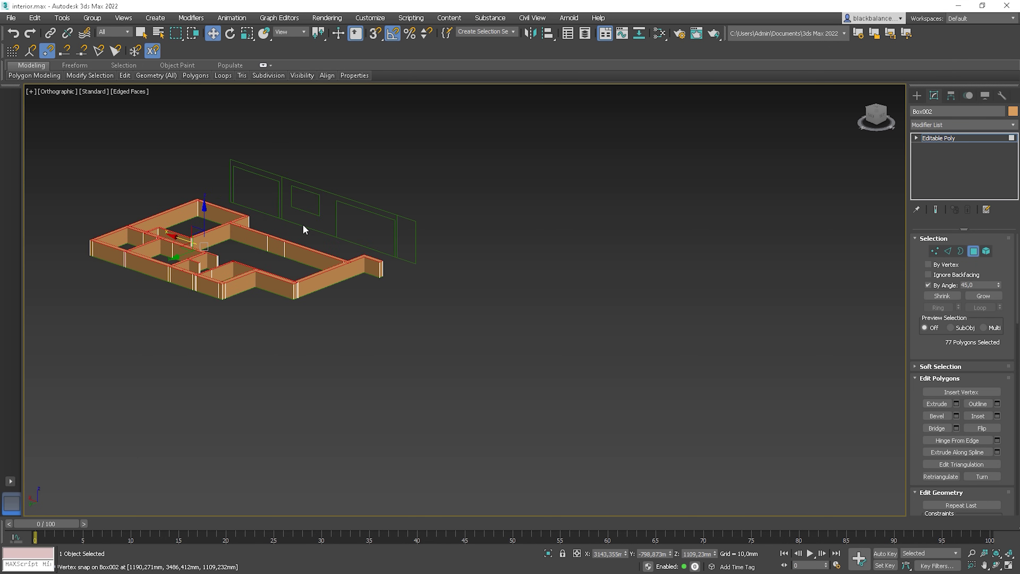
key(s)
drag(160, 223, 346, 192)
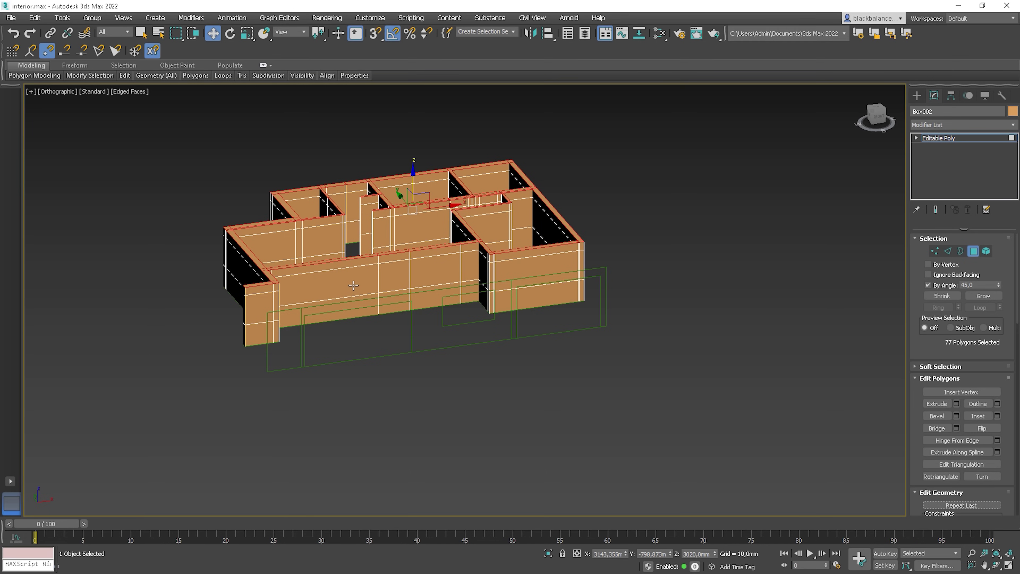
- Delete the polygons covering the large opening in the window wall and the window beside it
click(317, 282)
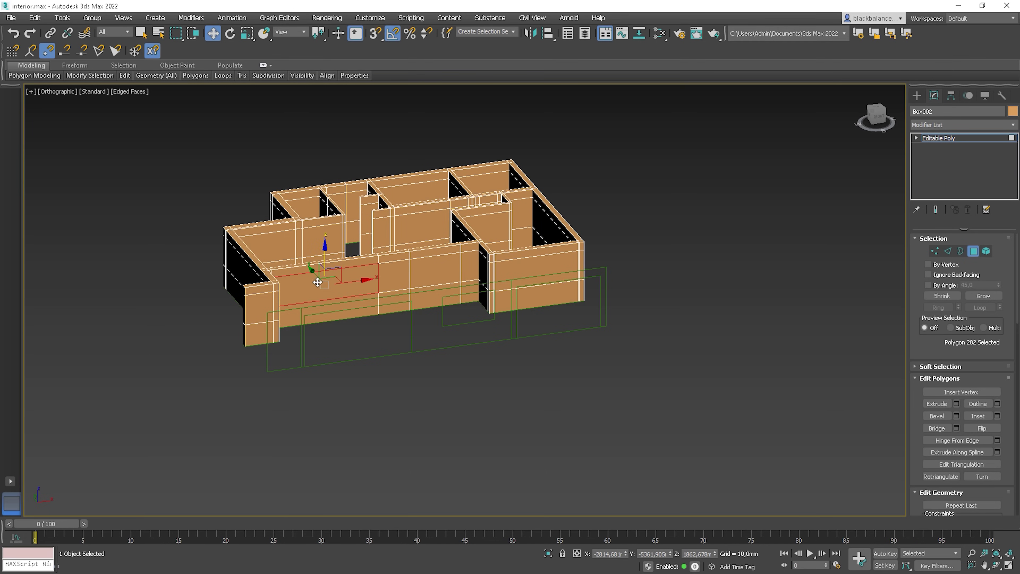
ctrl+click(316, 298)
key(Delete)
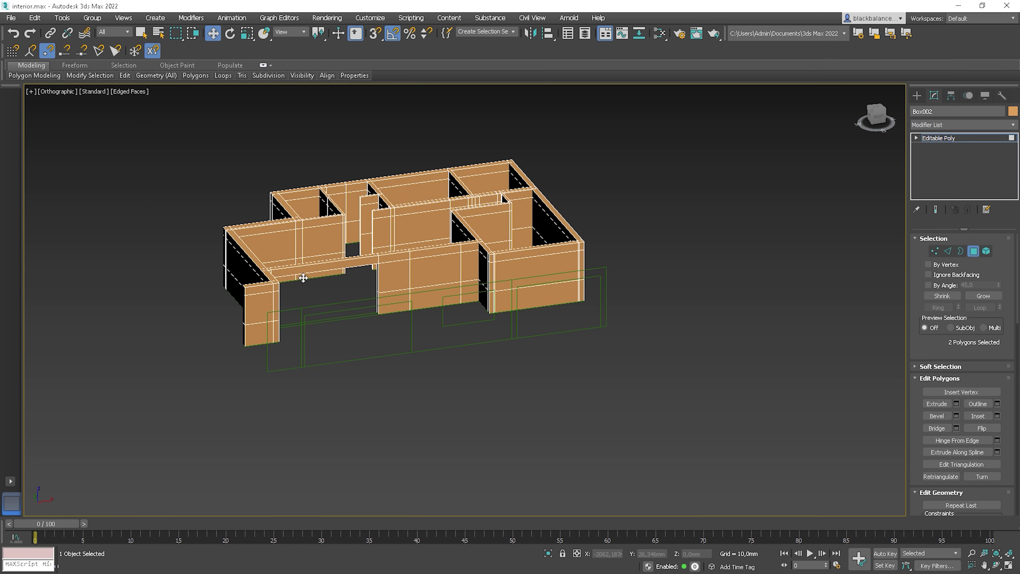
click(431, 271)
key(Delete)
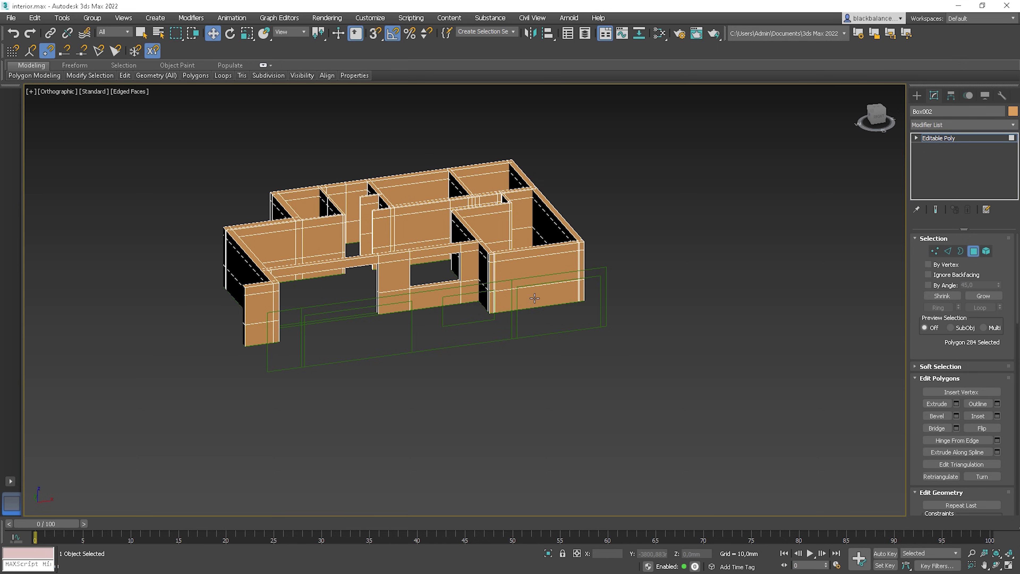
- Delete the two lower polygons between the corner room's outer posts, keeping the lintel above
click(527, 274)
ctrl+click(537, 300)
key(Delete)
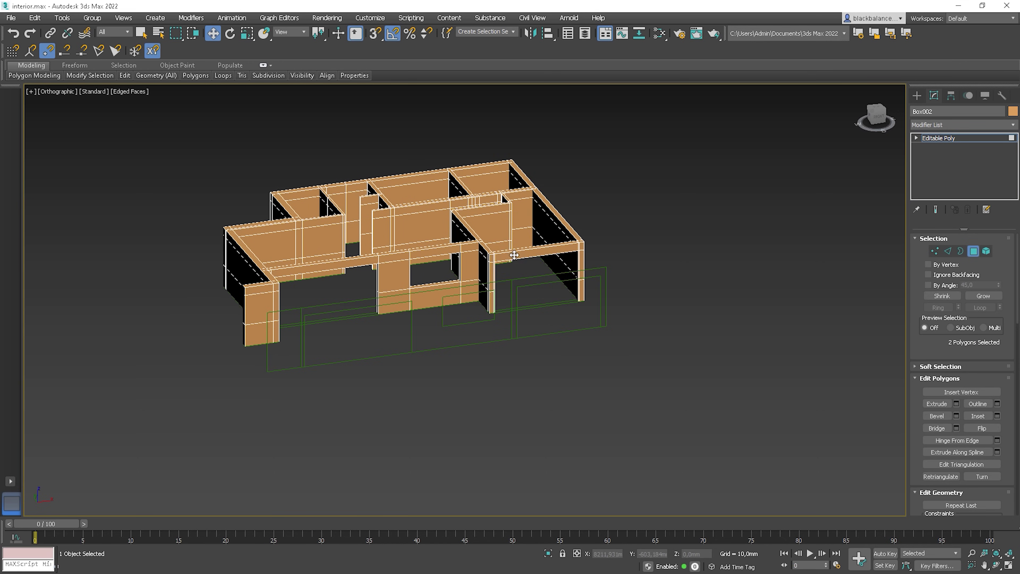
- Delete the two doorway polygons in the long interior wall beside the cross-partition junction
alt+middle_drag(526, 298, 490, 332)
middle_drag(468, 225, 497, 304)
scroll(497, 304, up, 4)
alt+middle_drag(525, 337, 566, 351)
click(493, 253)
scroll(493, 253, up, 4)
alt+middle_drag(472, 284, 495, 293)
scroll(495, 293, down, 2)
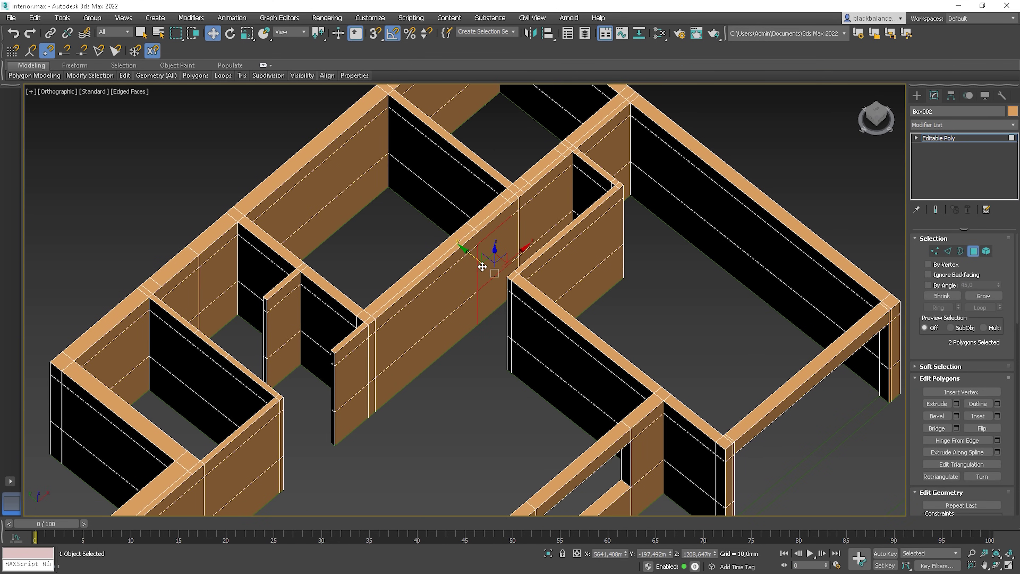
key(Delete)
- Delete the two polygons of the second doorway in the long interior wall, next to the short stub wall
click(554, 200)
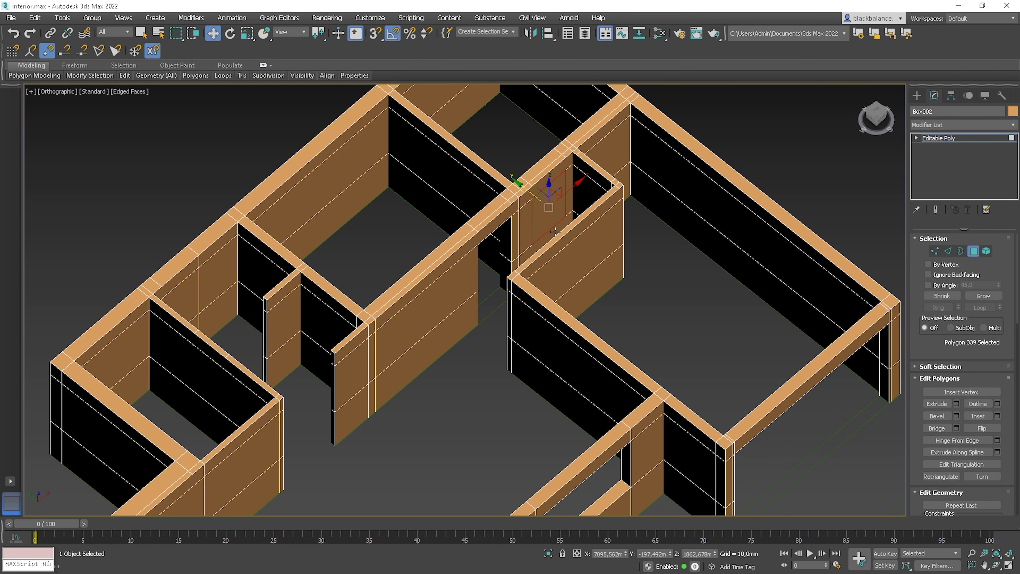
alt+middle_drag(559, 238, 549, 233)
ctrl+click(537, 204)
key(Delete)
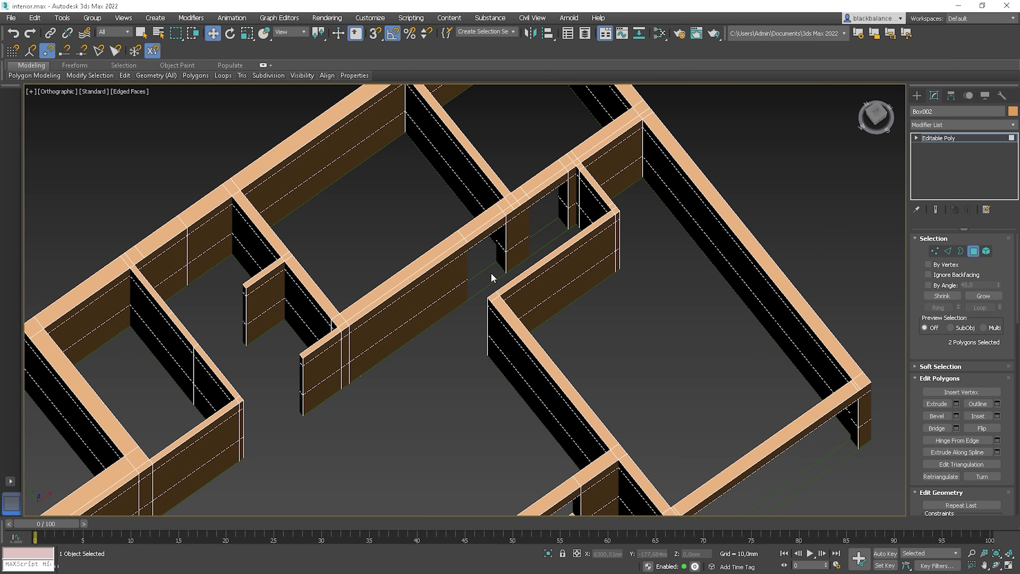
- Delete the two entrance doorway polygons in the long outer wall between the two small partitions
alt+middle_drag(493, 278, 419, 228)
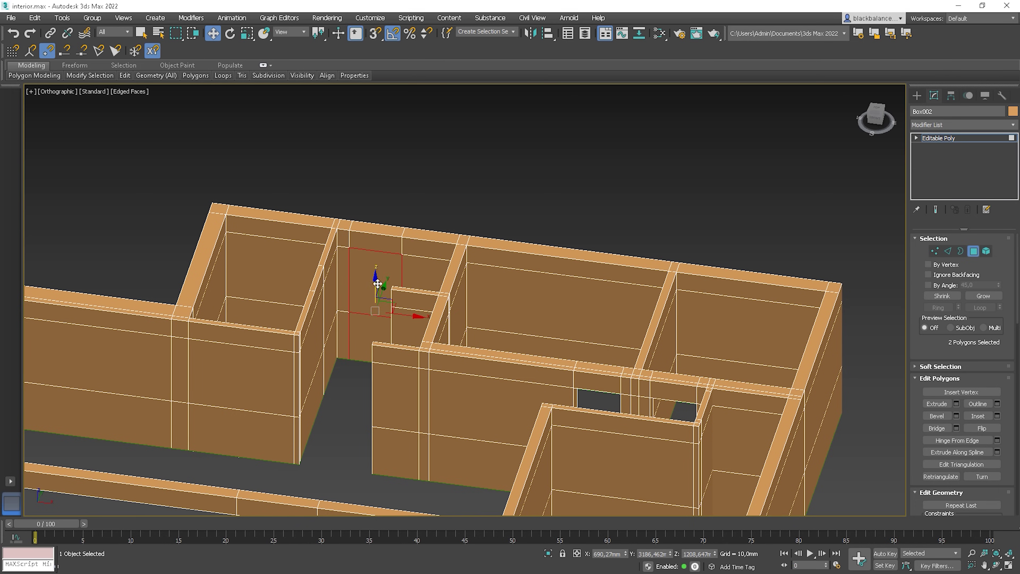
scroll(389, 352, down, 5)
alt+middle_drag(391, 378, 444, 370)
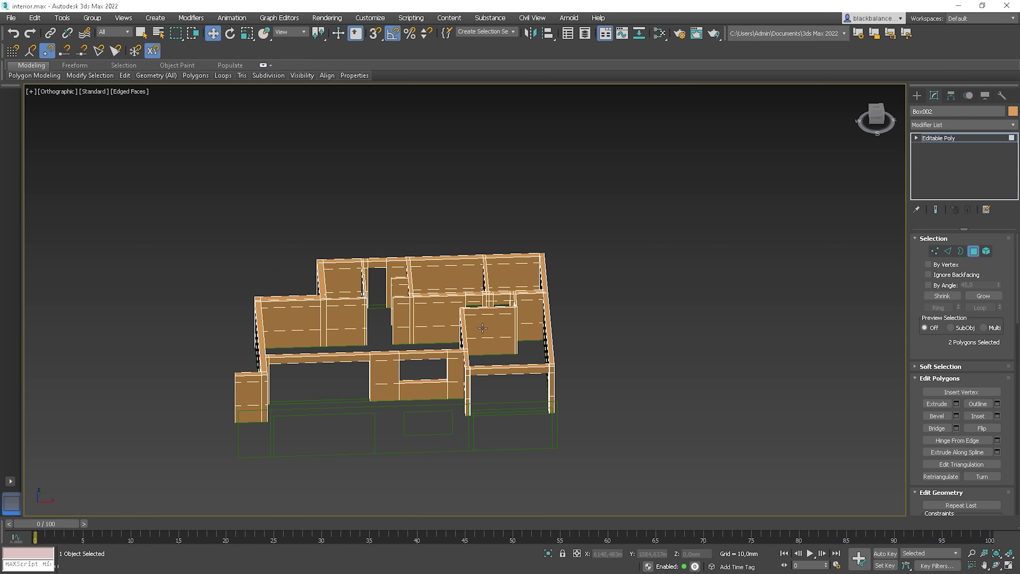
- Delete the two doorway polygons in the short wall leading into the corner room
alt+middle_drag(482, 327, 389, 254)
scroll(387, 256, up, 4)
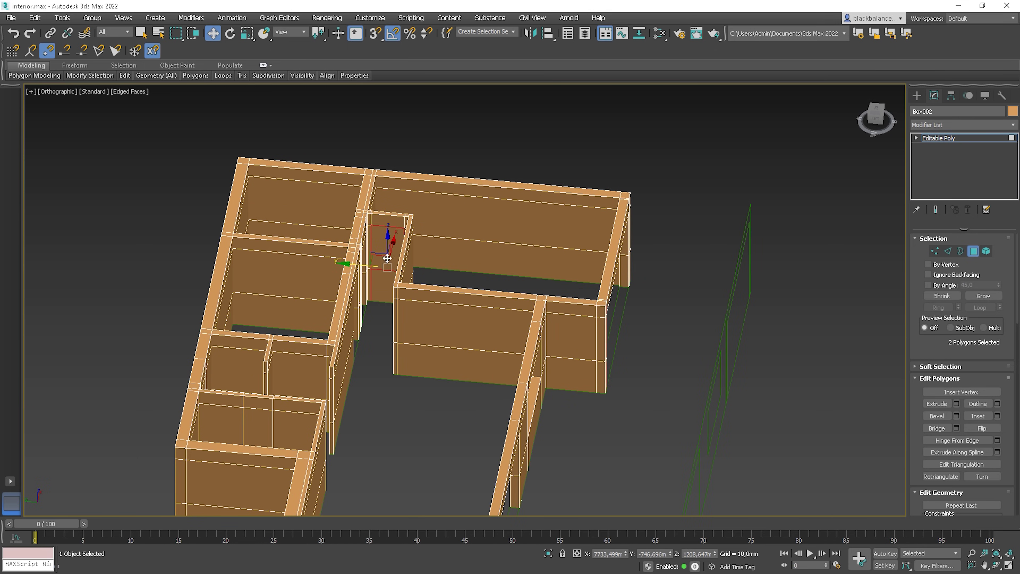
key(Delete)
- Delete the two doorway polygons in the small room's partition facing the hallway
alt+middle_drag(389, 281, 514, 402)
scroll(553, 320, up, 2)
middle_drag(513, 402, 468, 292)
scroll(470, 228, up, 5)
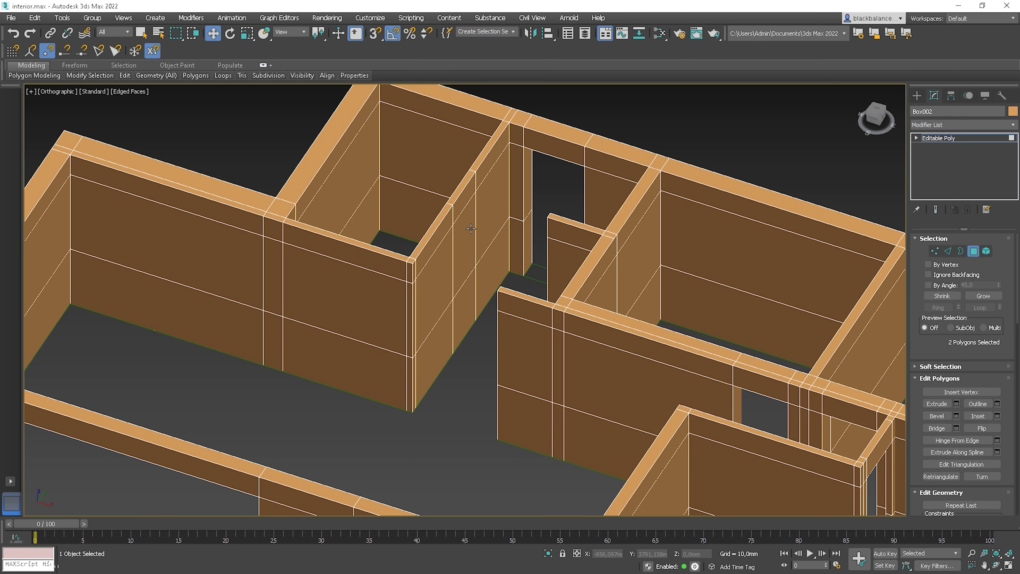
click(471, 228)
ctrl+click(467, 305)
key(Delete)
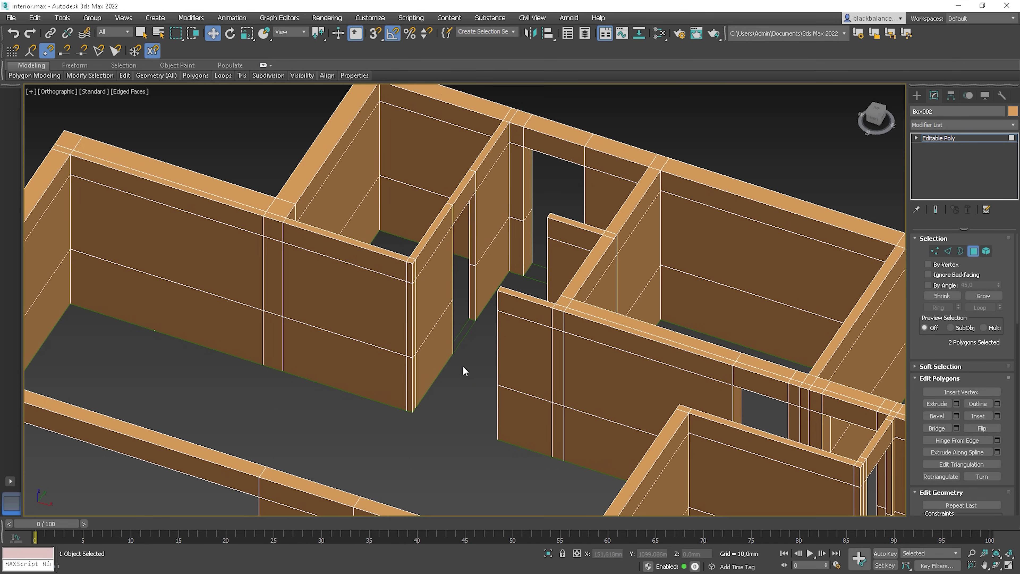
- Select all top wall polygons with the 45° angle option and delete them
scroll(462, 365, down, 4)
alt+middle_drag(462, 365, 497, 403)
middle_drag(497, 403, 472, 336)
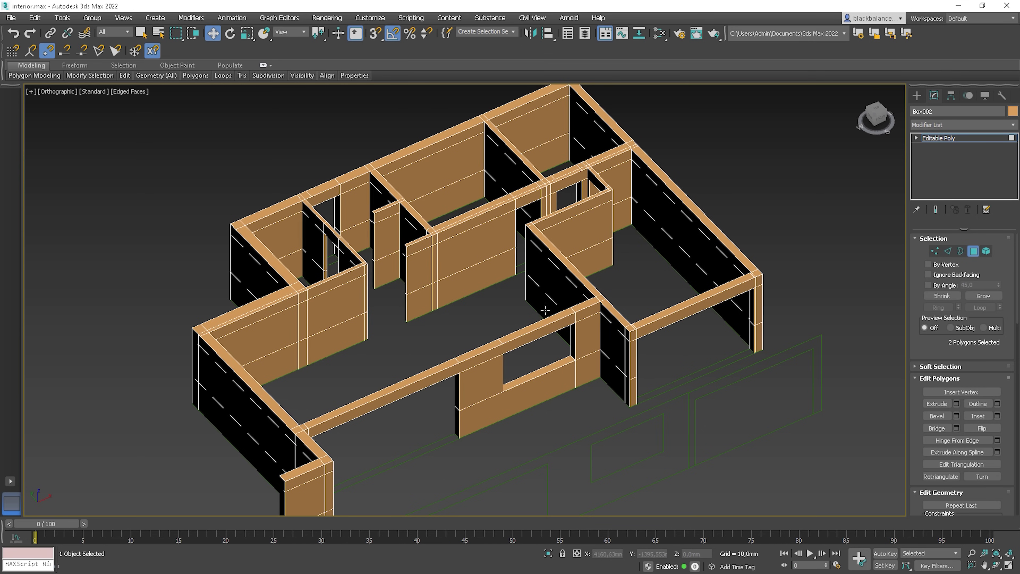
click(615, 311)
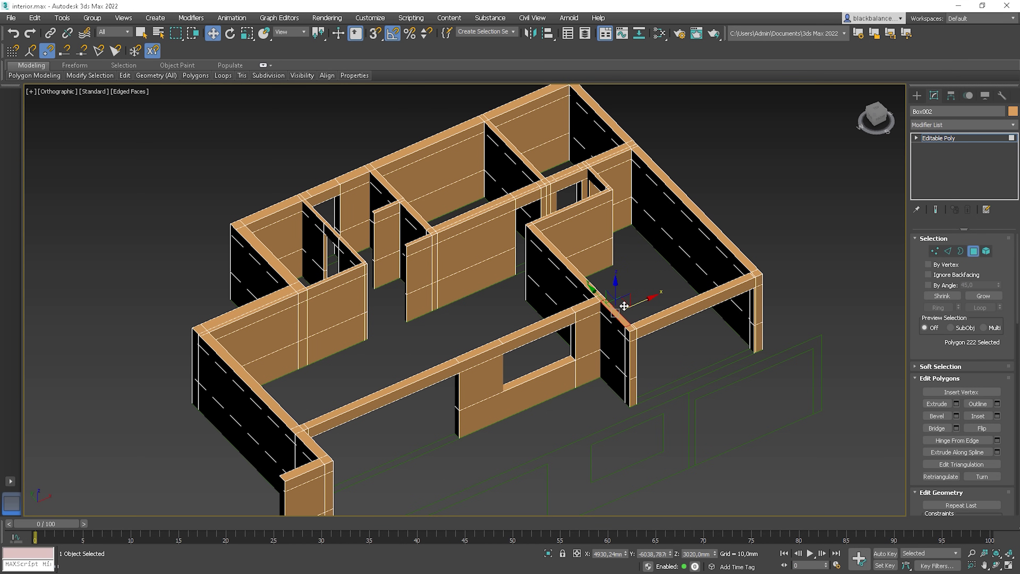
click(668, 311)
key(Delete)
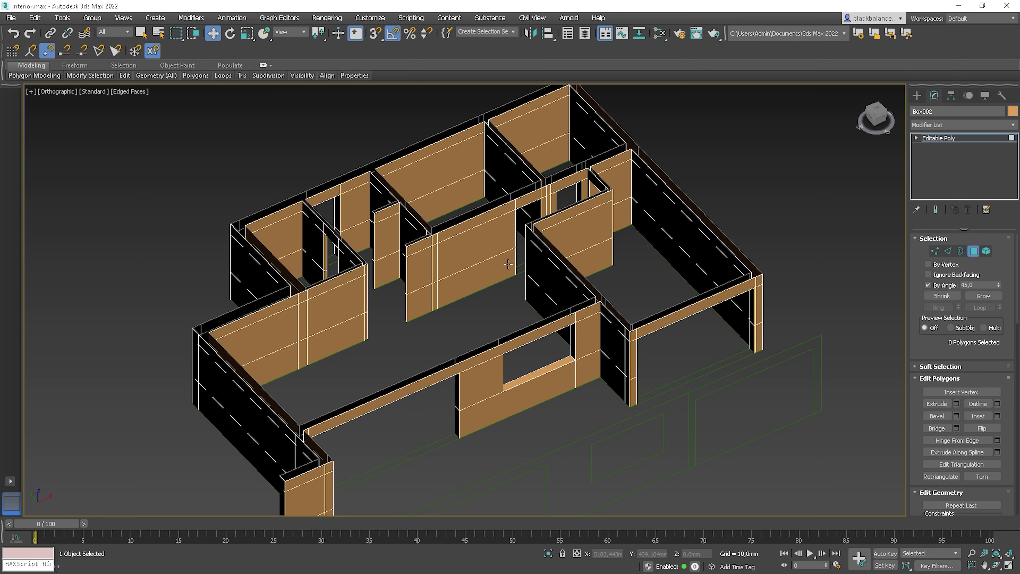
- Select the top inner border of the corner room in Border mode and cap it
click(960, 251)
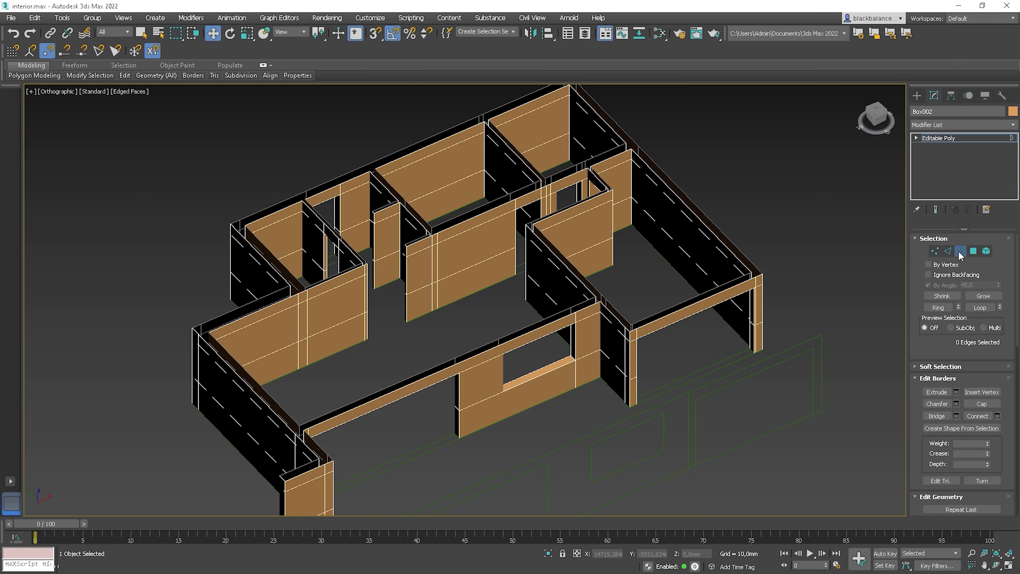
click(713, 286)
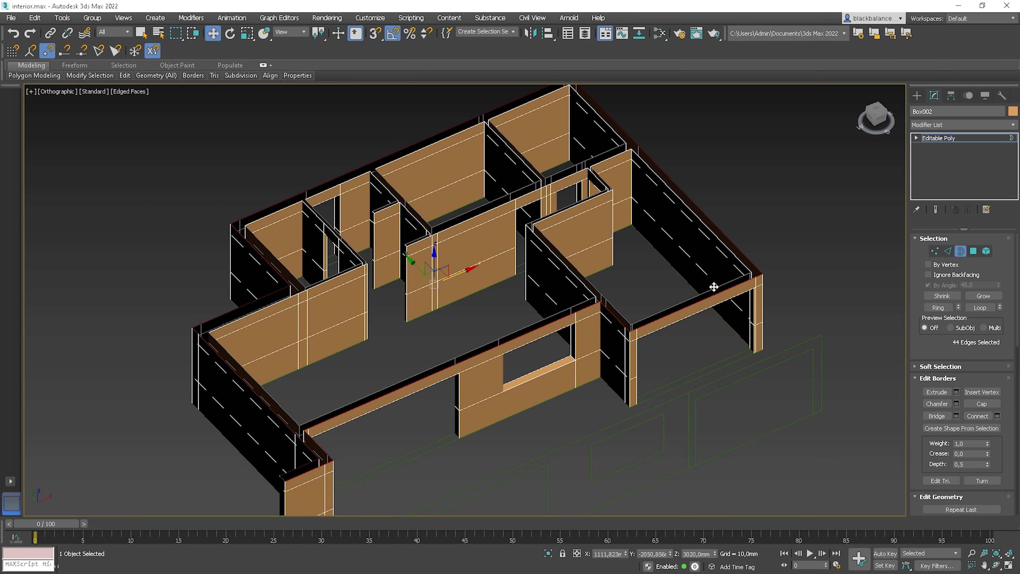
alt+middle_drag(549, 297, 594, 233)
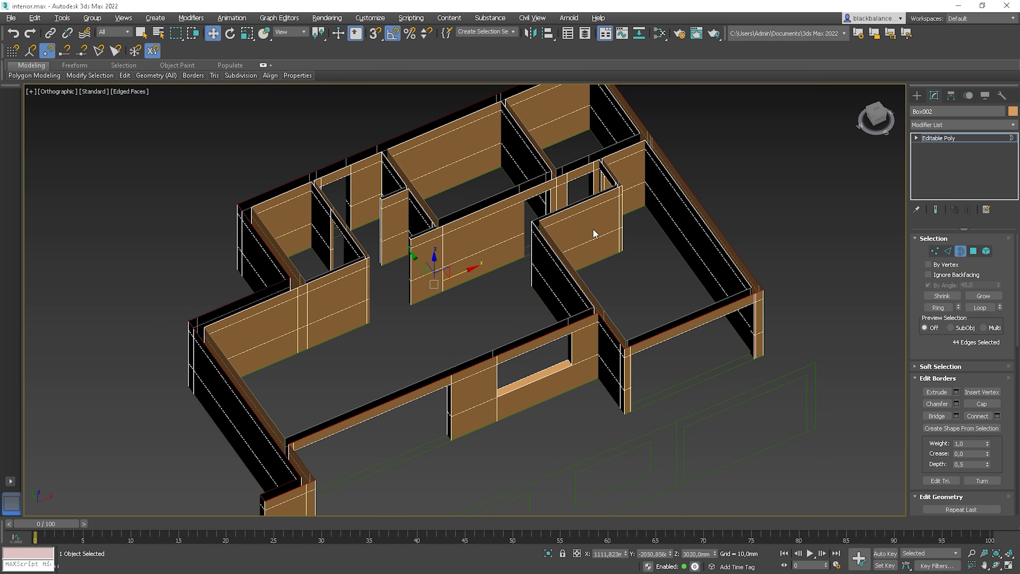
click(601, 197)
click(984, 404)
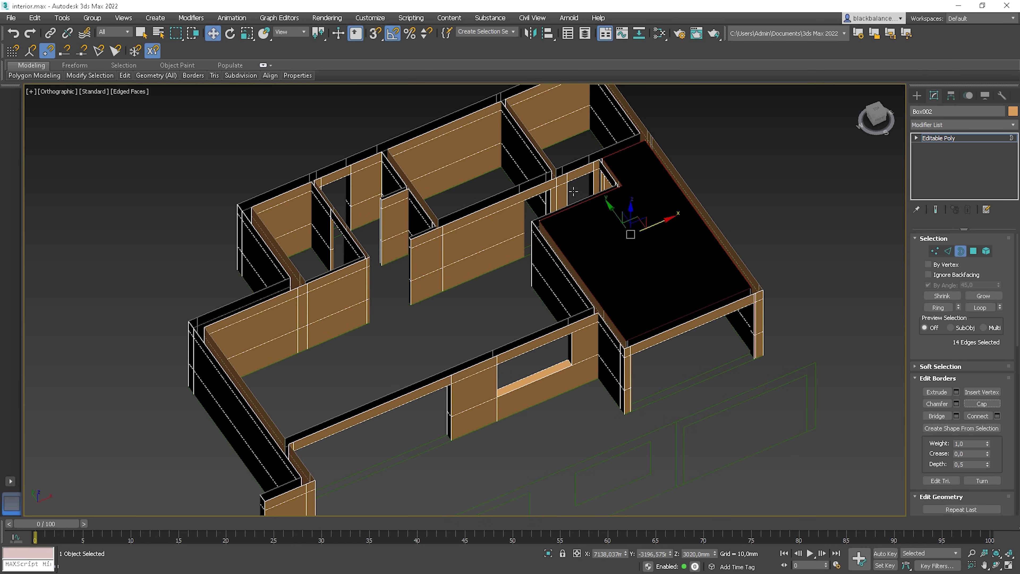
- Cap the top inner borders of the living area, small end room and room beside the hallway, and select the last room's border
click(566, 174)
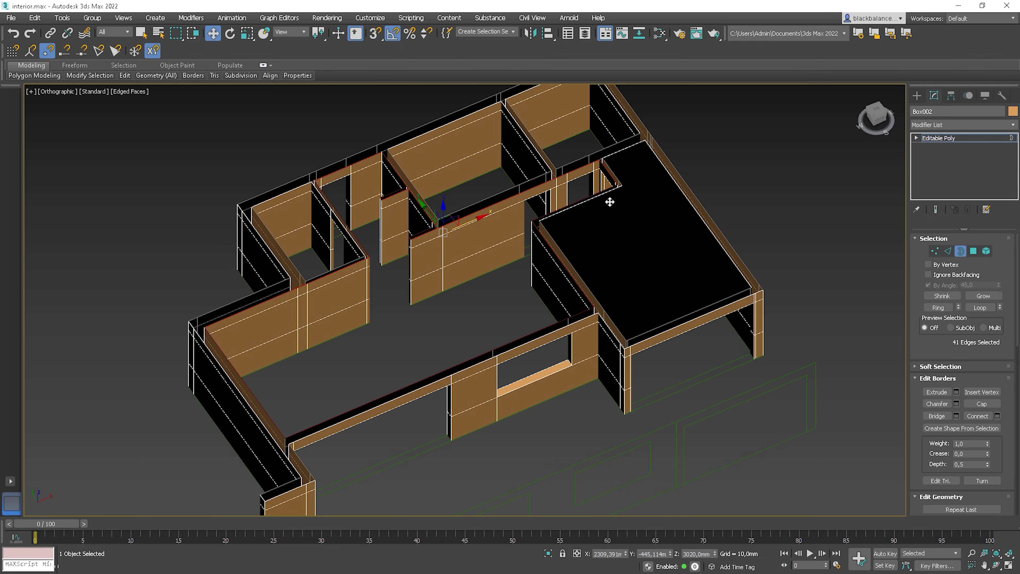
click(984, 404)
click(318, 199)
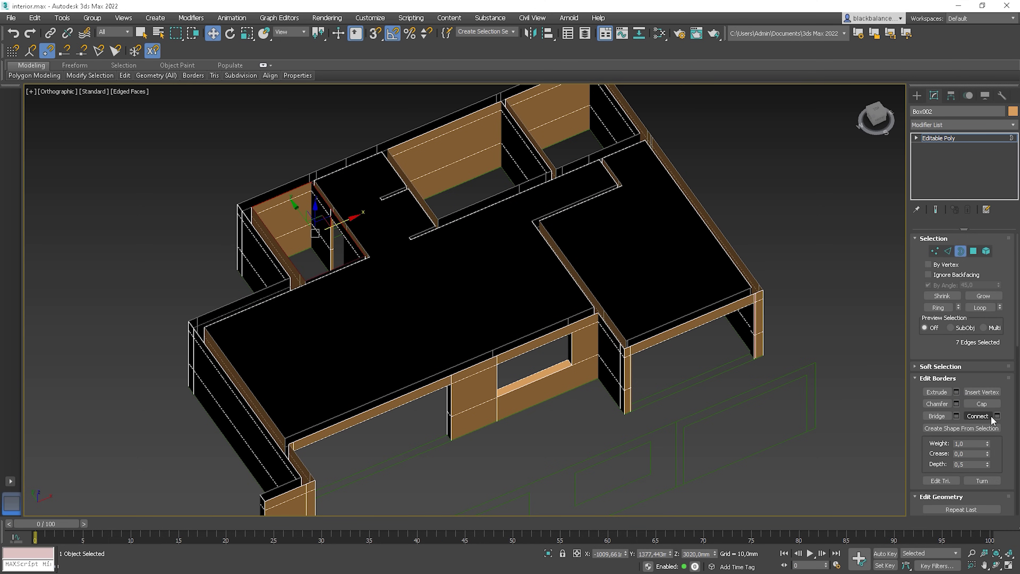
click(983, 403)
click(519, 131)
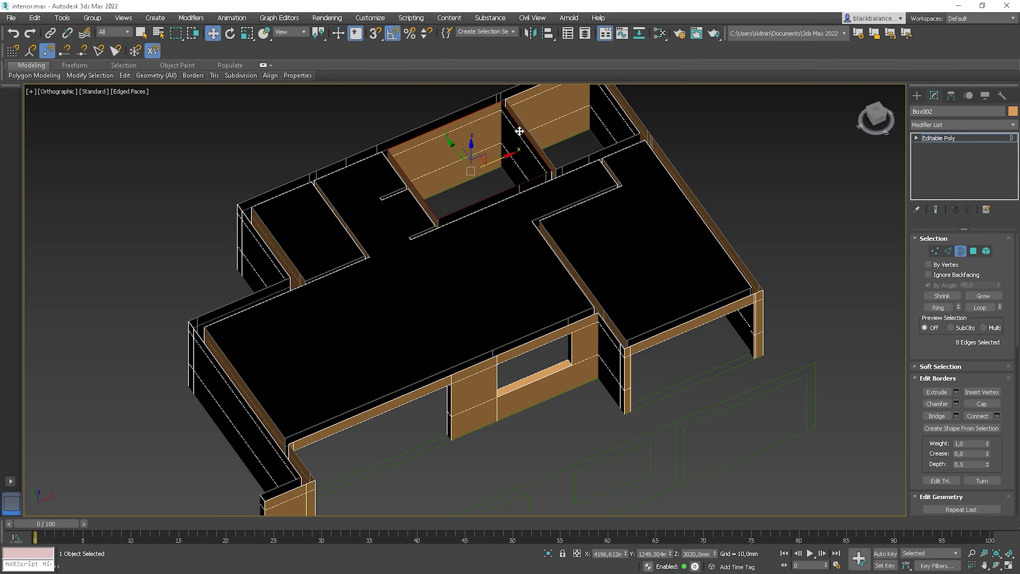
click(981, 403)
click(624, 117)
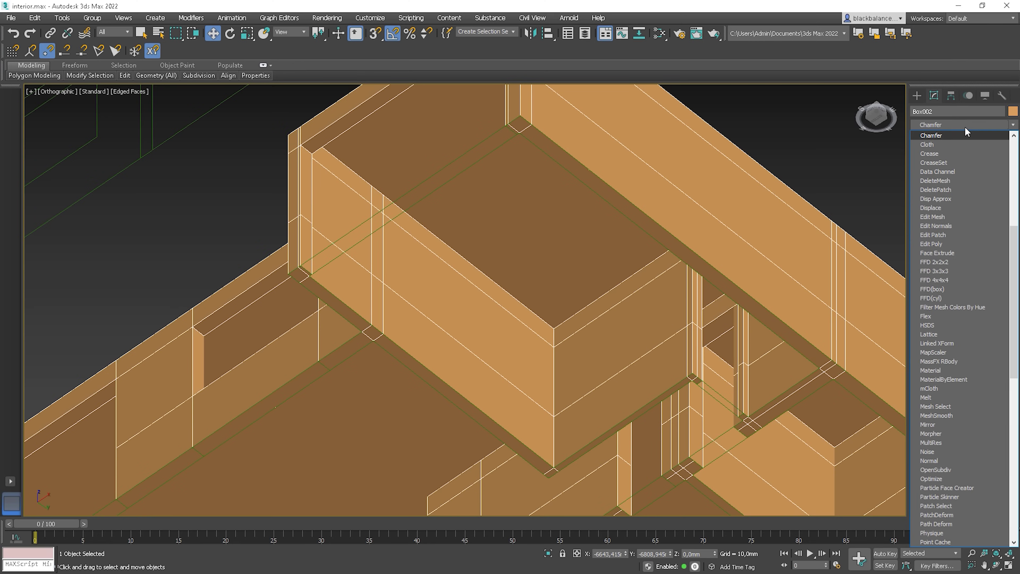
- Add a Chamfer modifier to the walls object and set its smoothing output to Smooth Chamfers Only
click(956, 133)
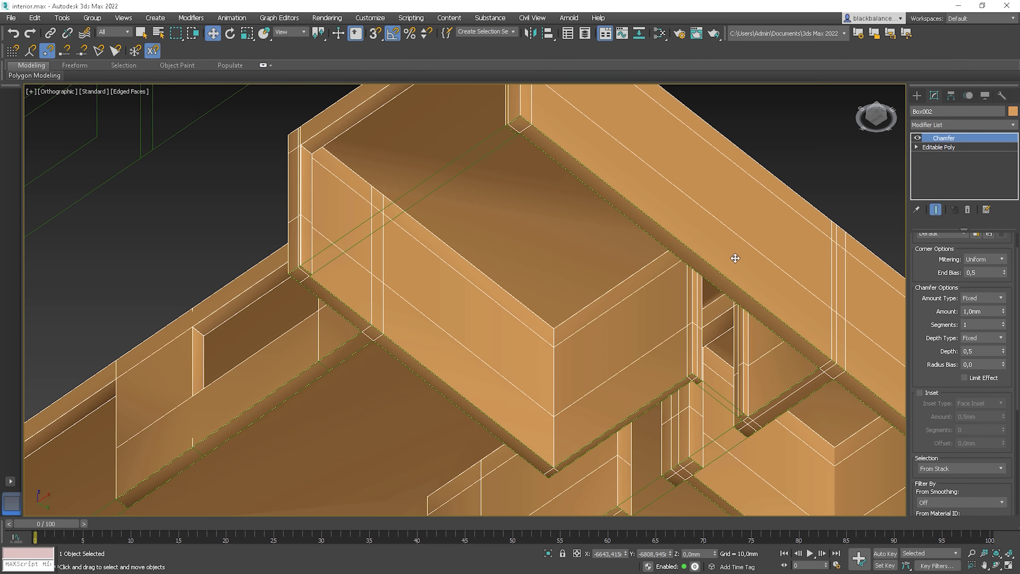
drag(921, 417, 925, 173)
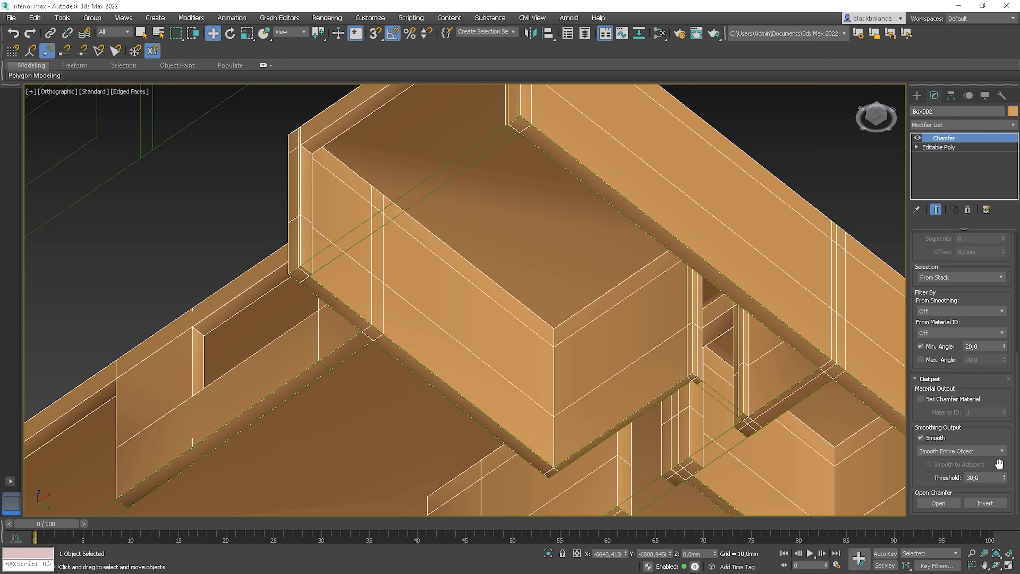
click(963, 451)
click(964, 473)
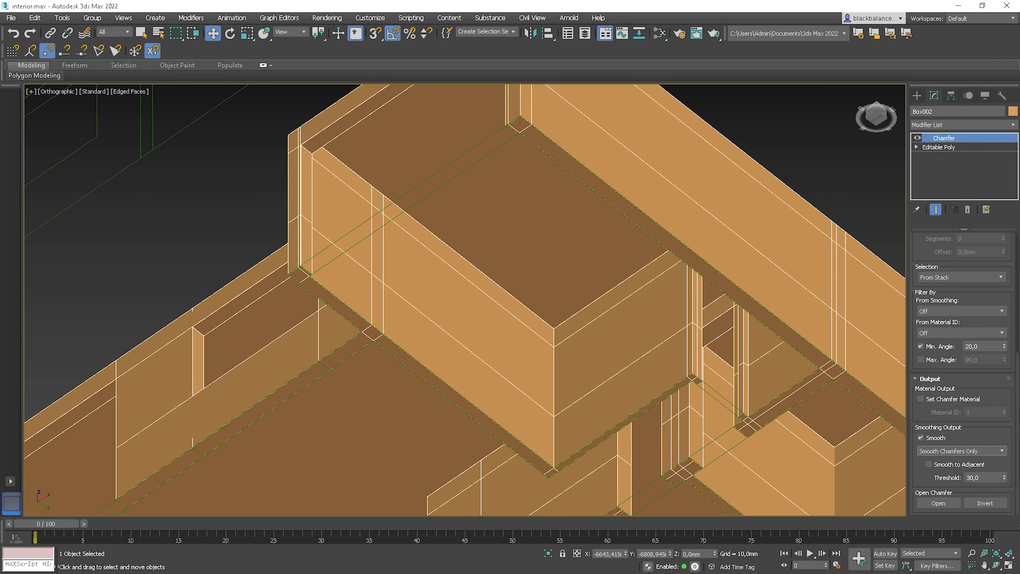
- Set the chamfer to two segments and an amount of 1.57 mm
scroll(1011, 263, up, 5)
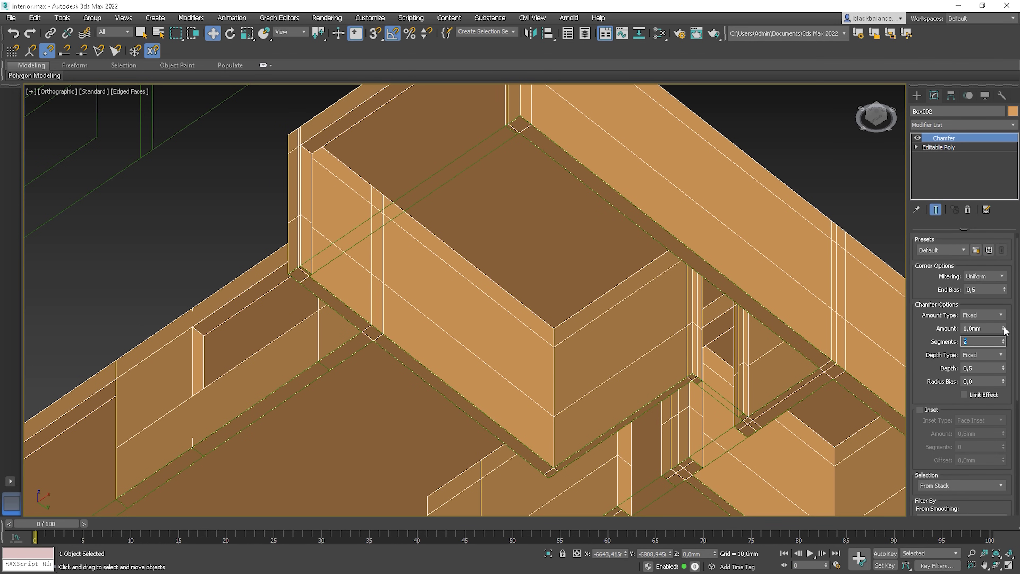
drag(1003, 329, 994, 358)
scroll(407, 203, up, 5)
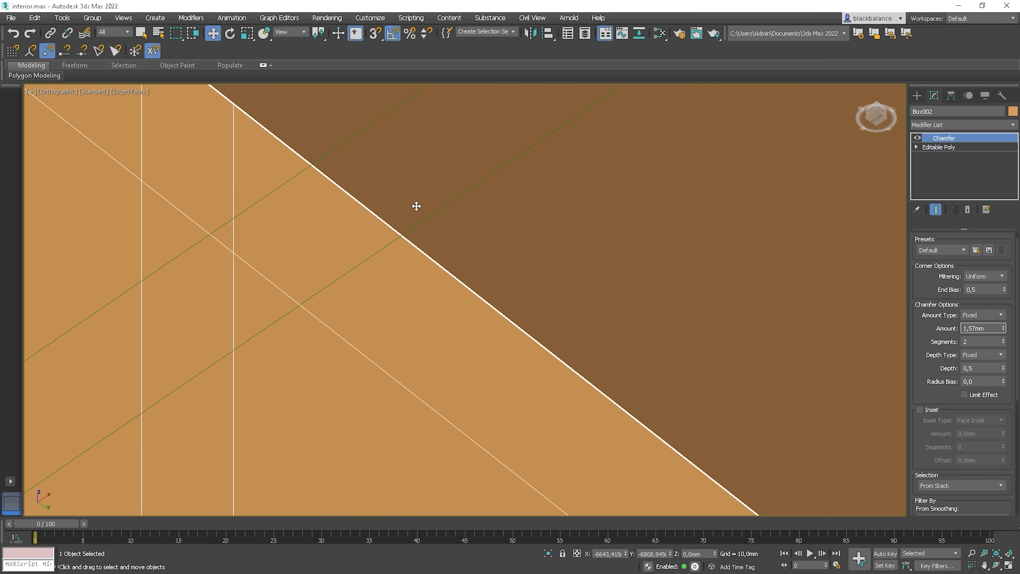
scroll(415, 209, down, 5)
- Hide the floor plan spline and reselect the walls object
click(411, 211)
right_click(412, 211)
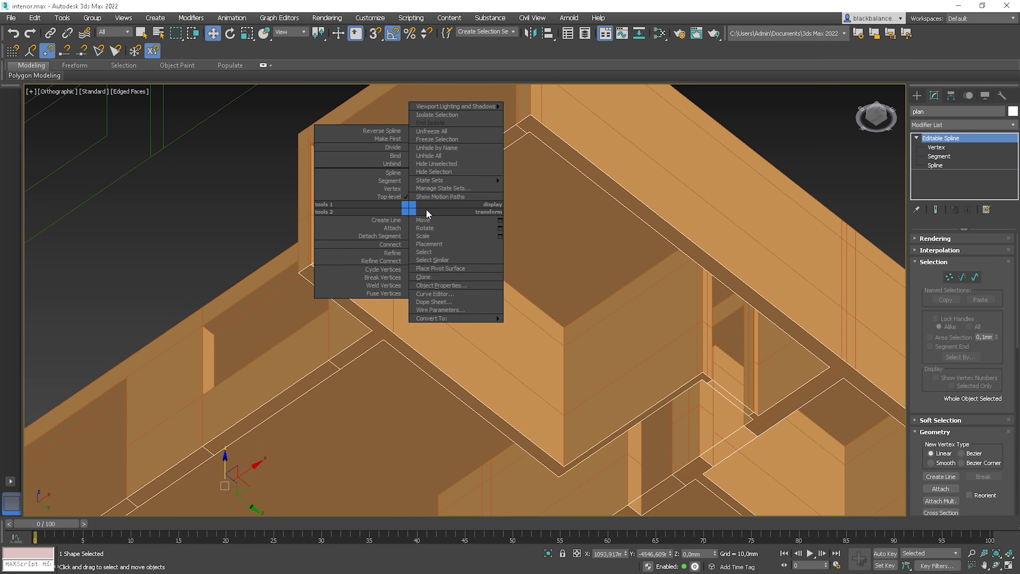
click(444, 176)
scroll(427, 231, down, 3)
click(428, 231)
- Examine the chamfered edges at a wall corner up close and from other angles
alt+middle_drag(432, 223, 292, 301)
scroll(258, 261, up, 5)
scroll(195, 266, up, 8)
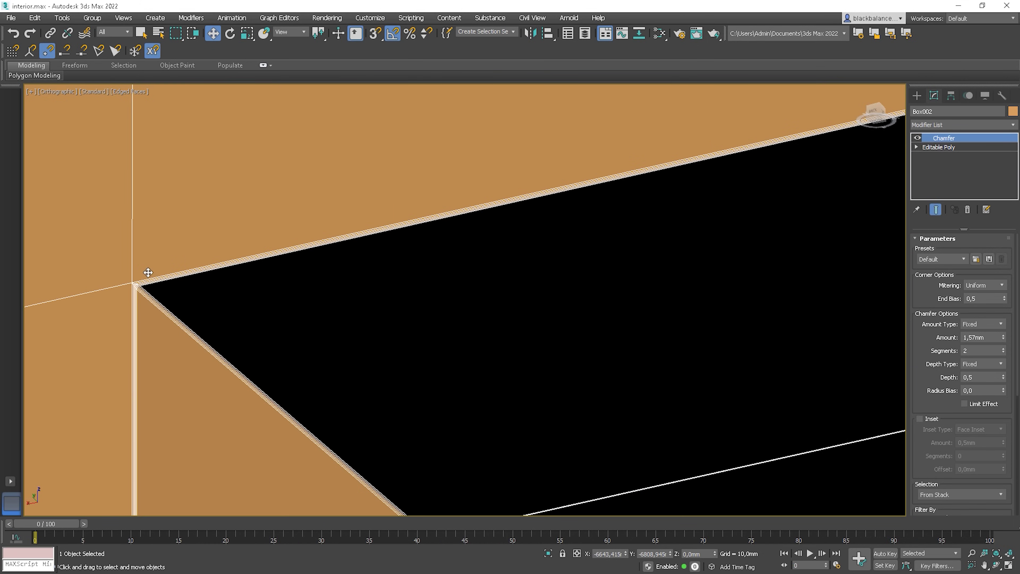
scroll(141, 287, down, 10)
middle_drag(312, 419, 339, 130)
alt+middle_drag(389, 279, 305, 337)
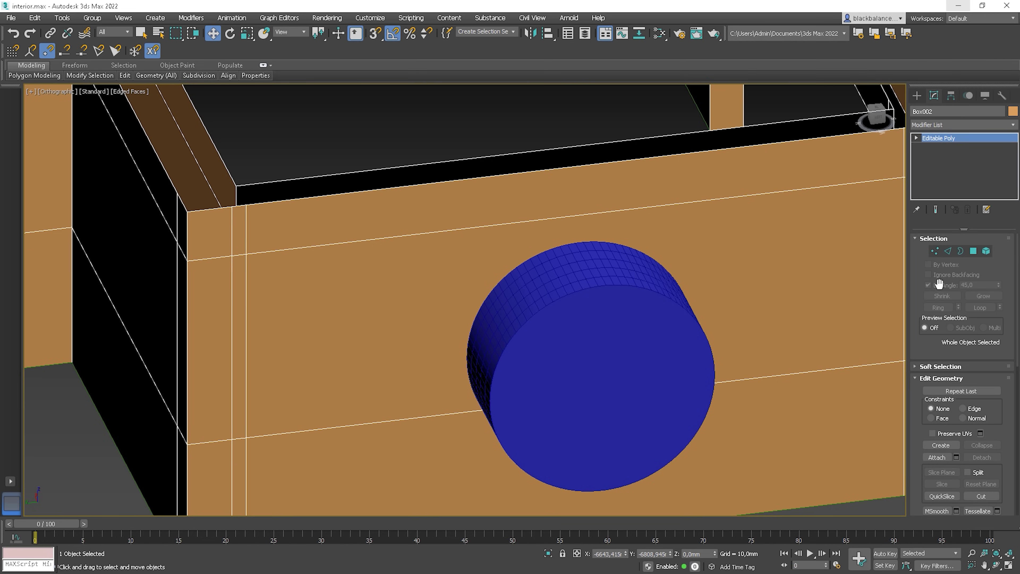
- Attach the blue cylinder that passes through the outer wall to the walls object
click(936, 456)
click(547, 329)
alt+middle_drag(547, 328, 675, 304)
- Select the cylinder's outer end polygon and extrude it inward through the outer wall to cut a round opening
key(4)
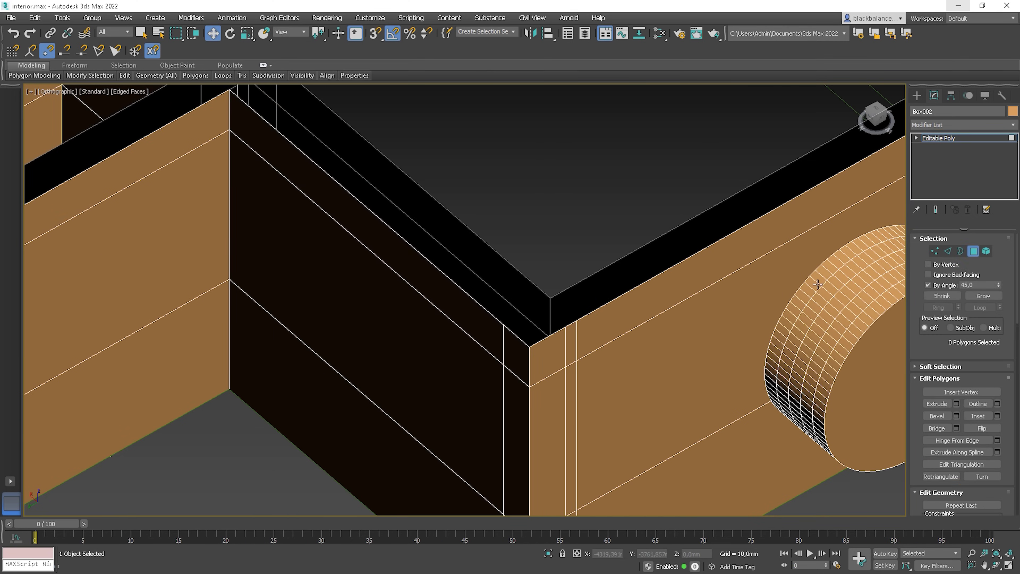
key(w)
click(815, 283)
alt+middle_drag(758, 304, 815, 342)
click(830, 296)
click(707, 245)
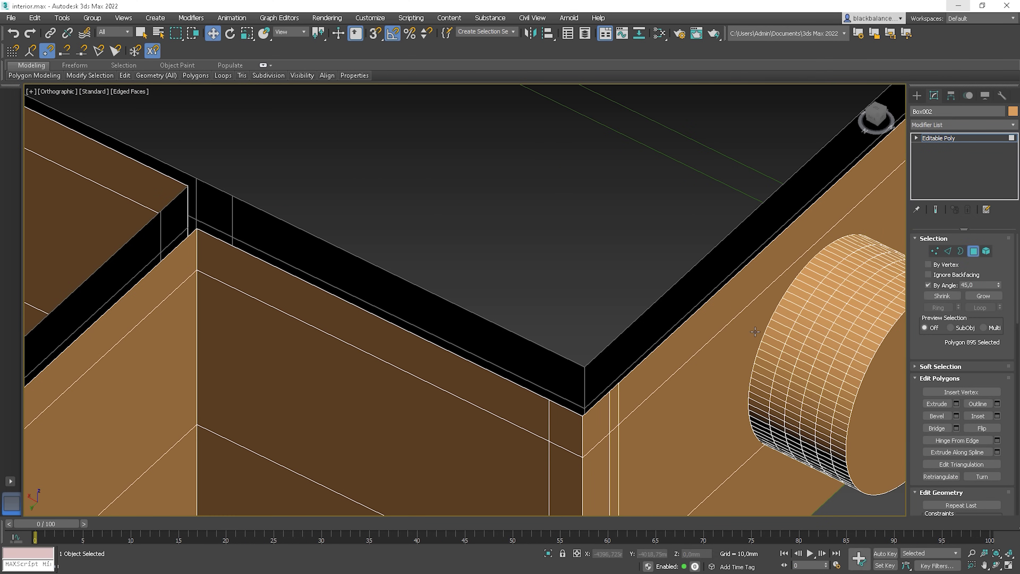
scroll(785, 303, down, 5)
alt+middle_drag(785, 306, 757, 351)
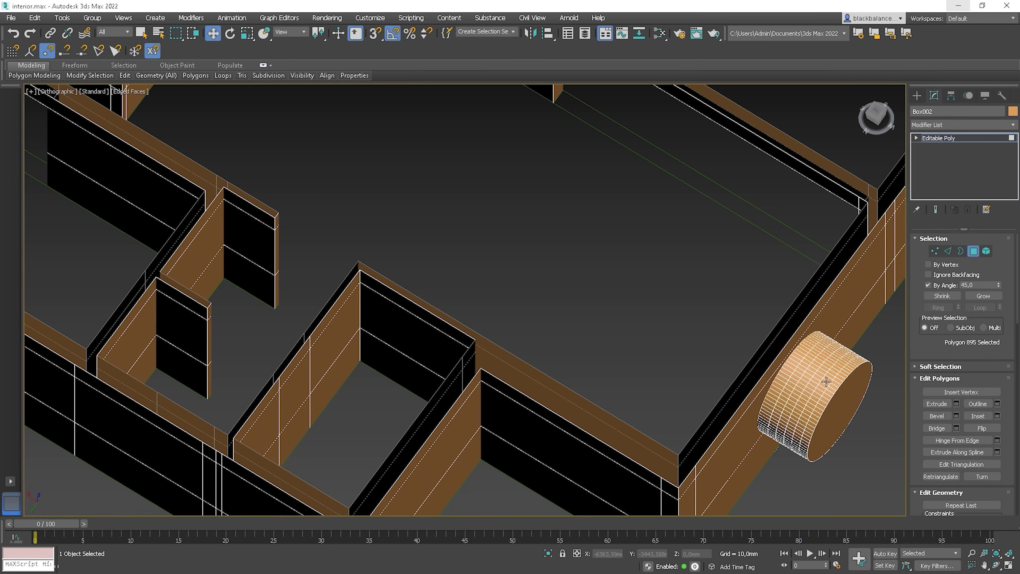
click(846, 401)
drag(811, 393, 641, 302)
key(Delete)
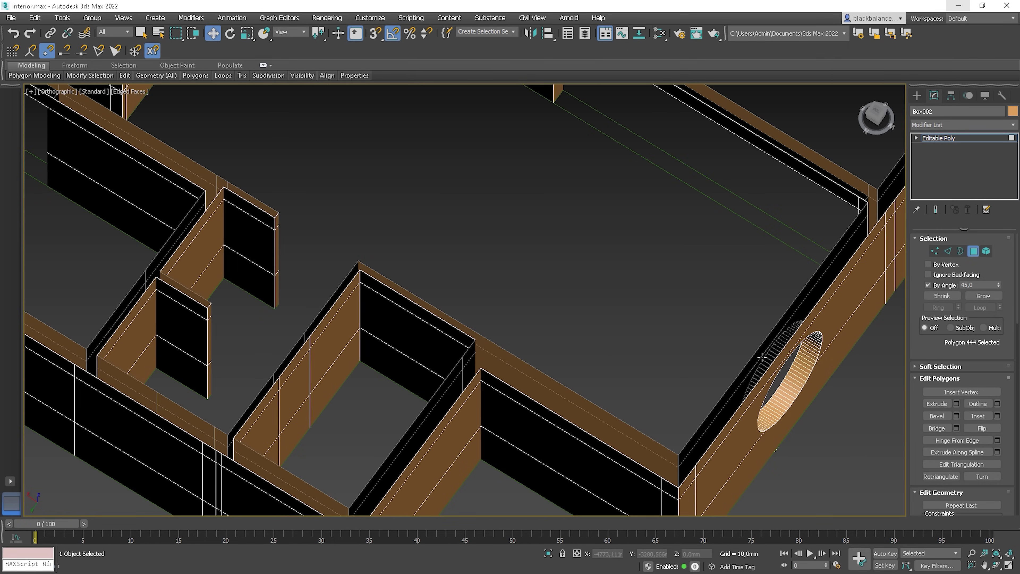
alt+middle_drag(763, 357, 728, 297)
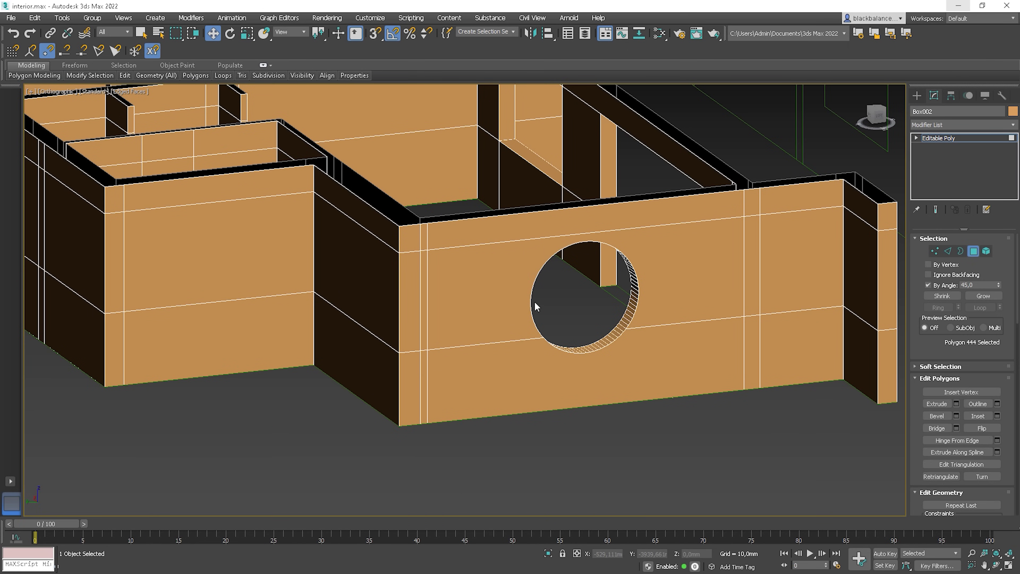
- Create a box about 1541 × 102 × 2080 mm at the large room's partition wall, leaving polygon editing of the walls first
scroll(535, 305, down, 3)
alt+middle_drag(542, 365, 472, 256)
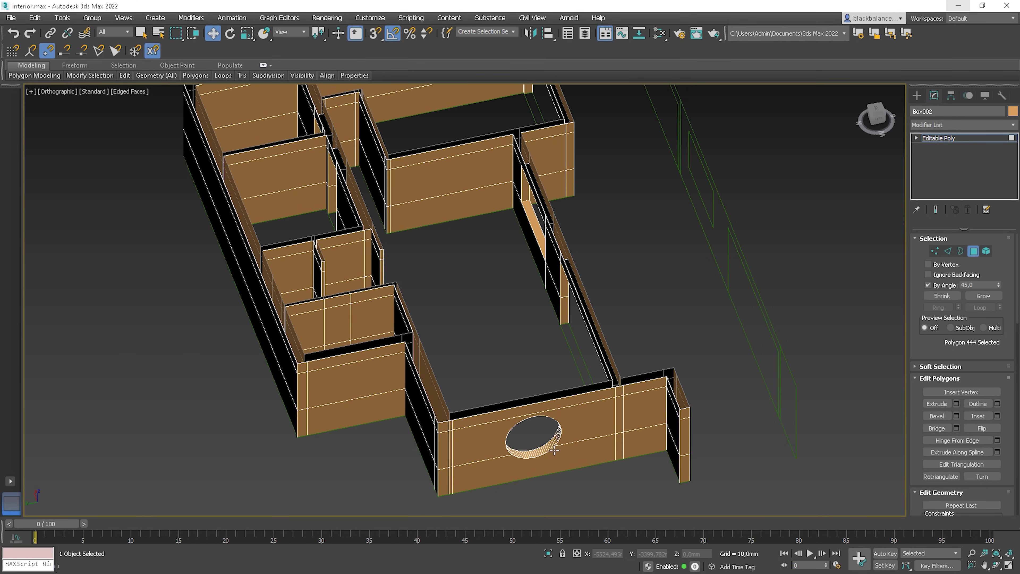
middle_drag(507, 316, 545, 417)
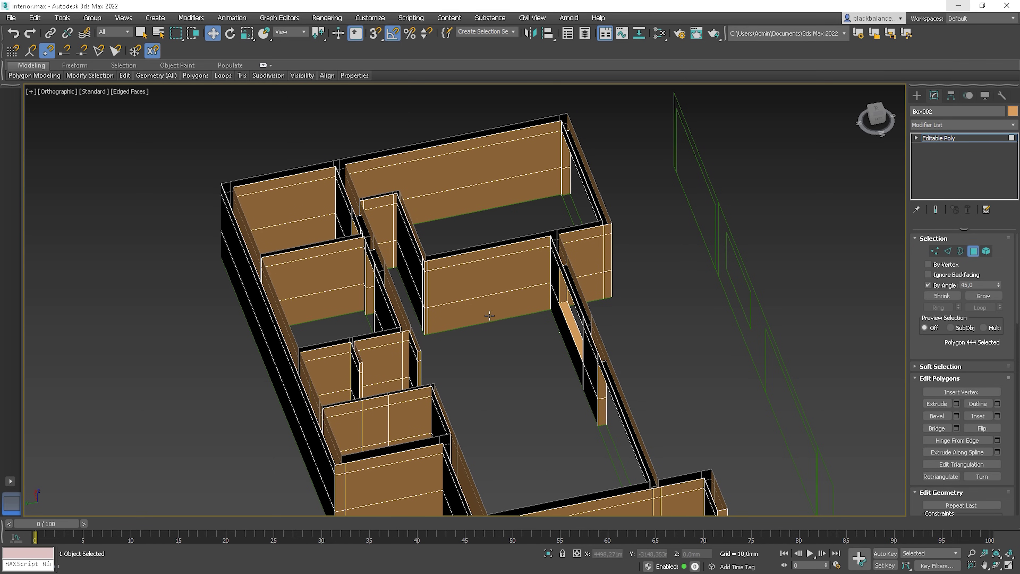
click(973, 252)
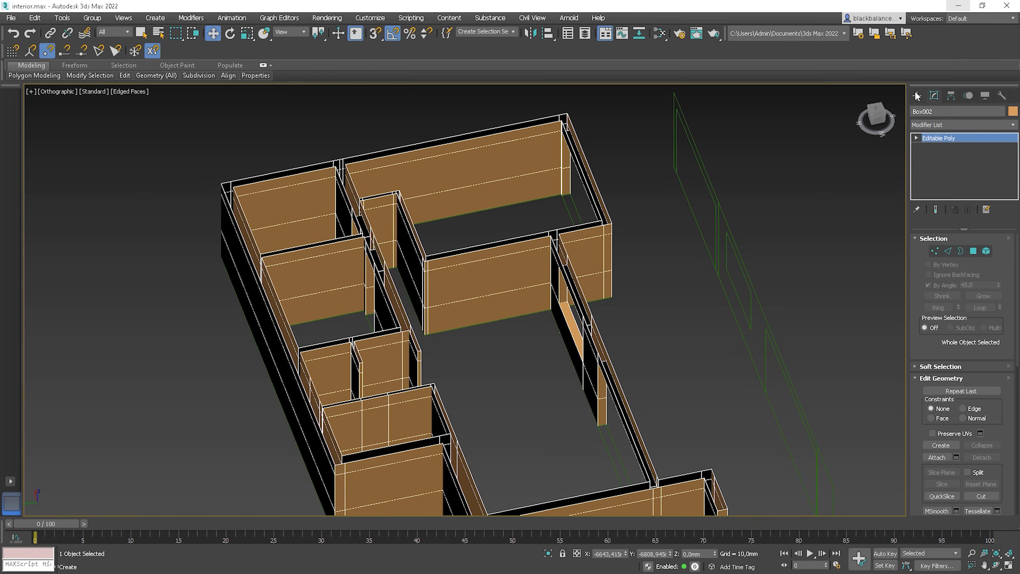
click(916, 96)
click(935, 169)
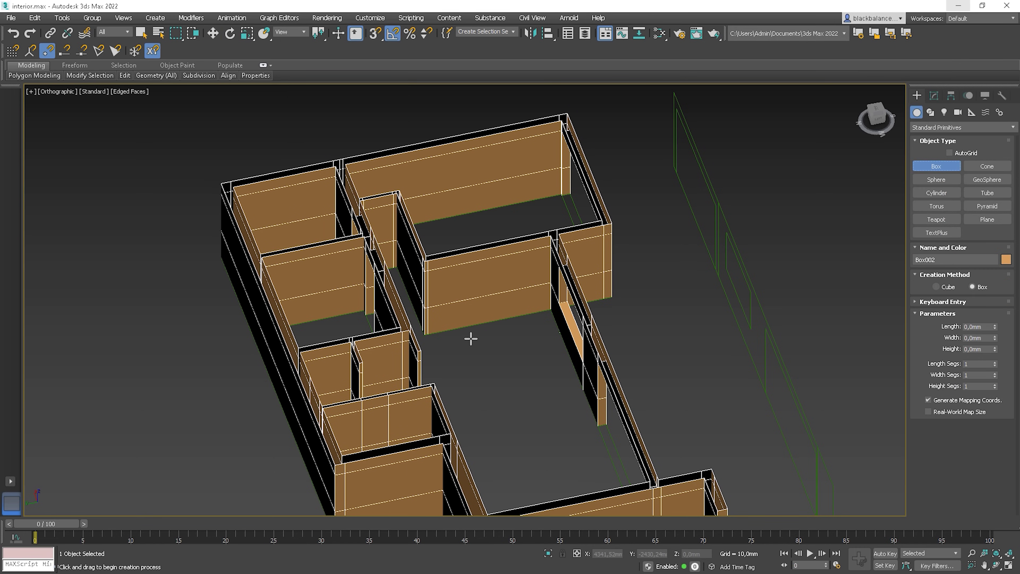
drag(471, 338, 522, 333)
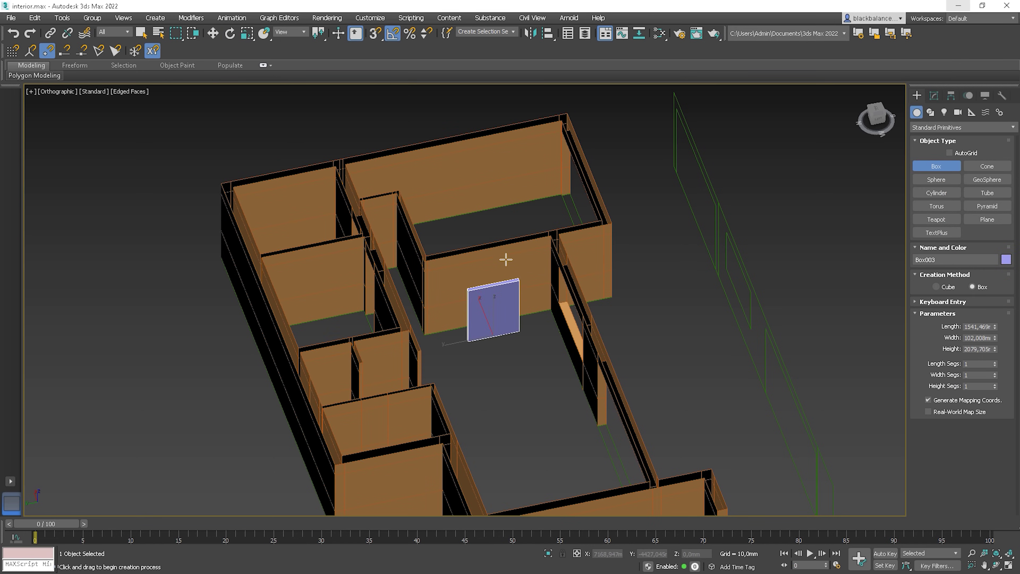
right_click(500, 318)
- Convert the new box to Editable Poly
right_click(500, 317)
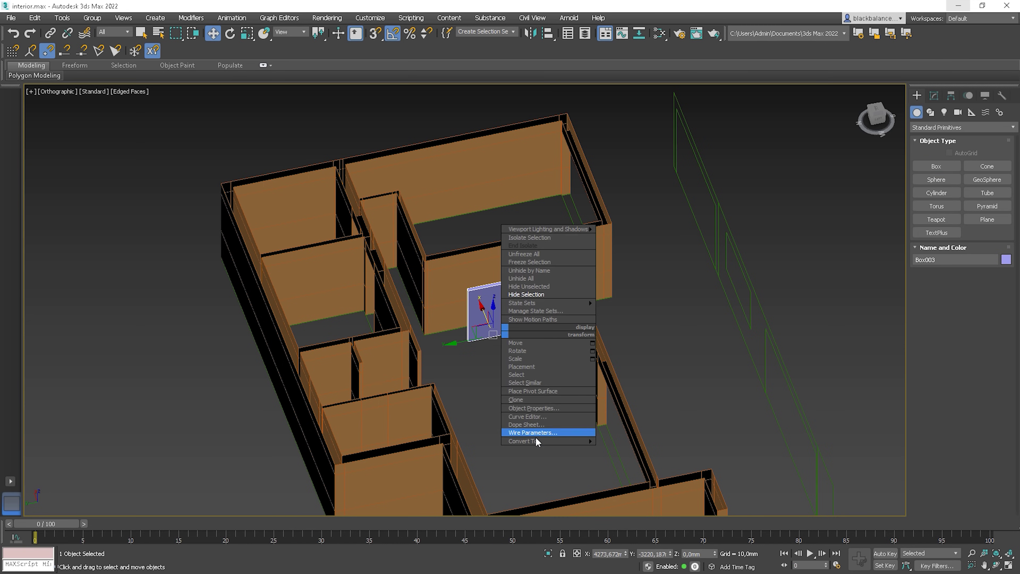
mouse_move(535, 440)
click(633, 449)
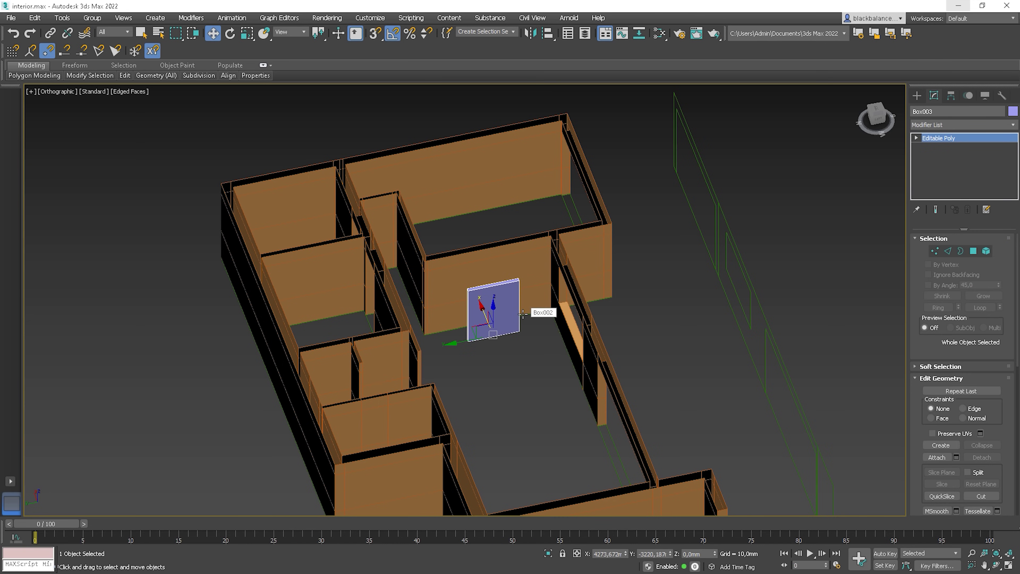
- Raise the box's four top vertices to about 2616 mm by snapping them to a vertex on the walls' upper edge line
key(1)
drag(450, 301, 450, 302)
alt+middle_drag(481, 313, 490, 272)
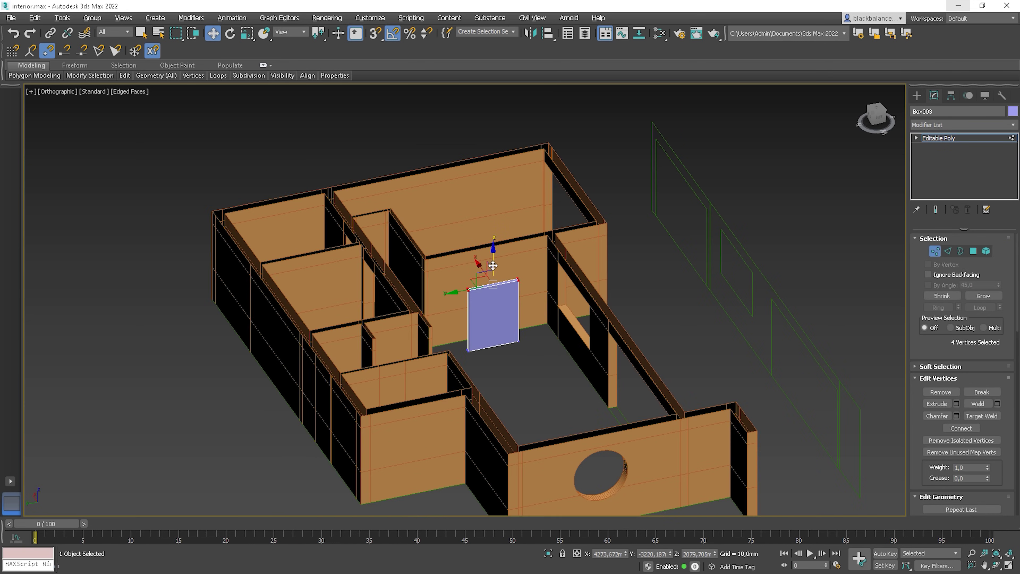
key(s)
drag(493, 262, 427, 270)
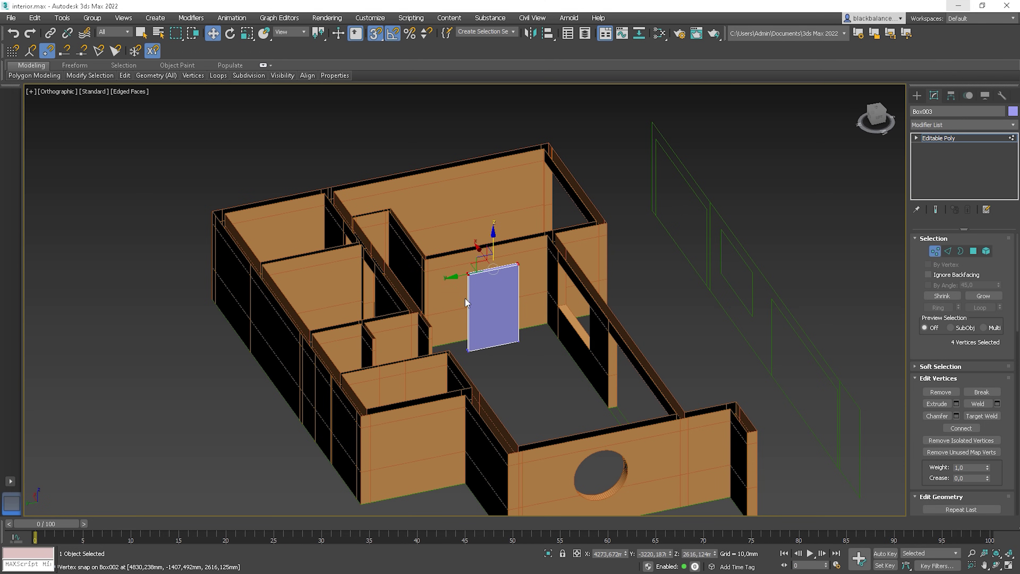
- Narrow the box by moving the four vertices of one side inward about 295 mm, and leave vertex editing
alt+middle_drag(522, 338, 501, 346)
drag(490, 365, 445, 262)
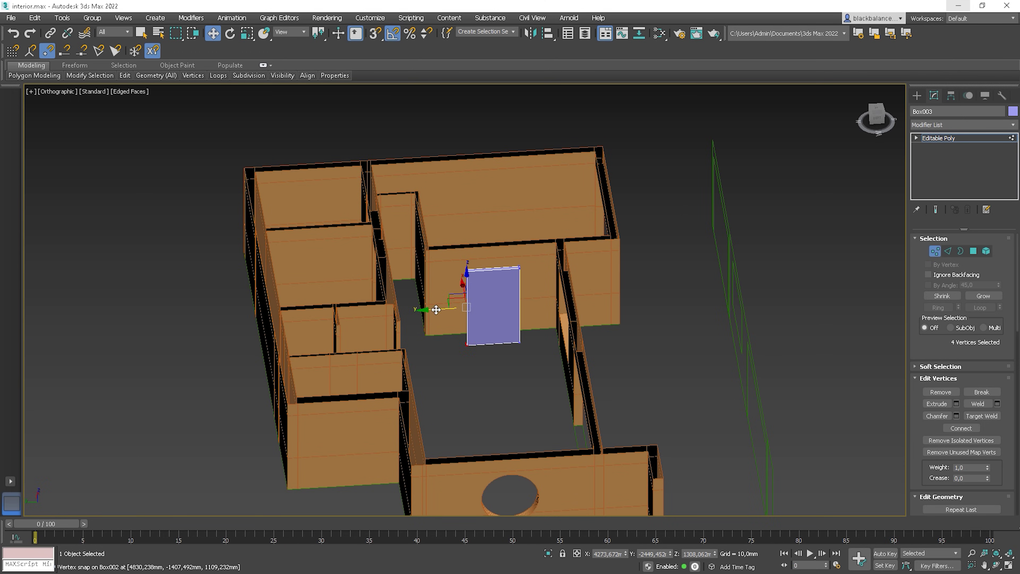
drag(436, 309, 482, 305)
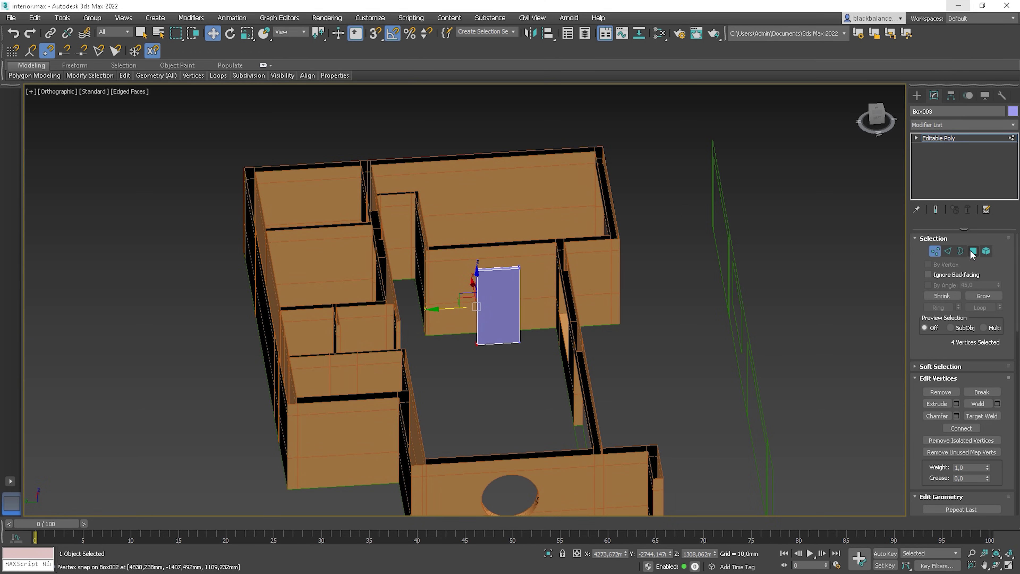
click(935, 251)
- Select the walls object and attach the door-sized box to it
click(555, 251)
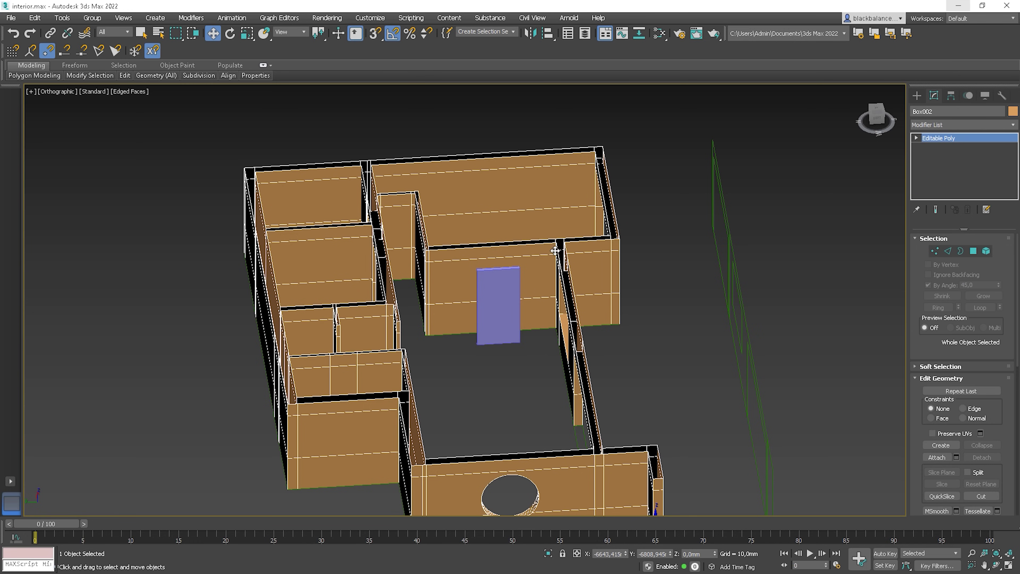
click(936, 457)
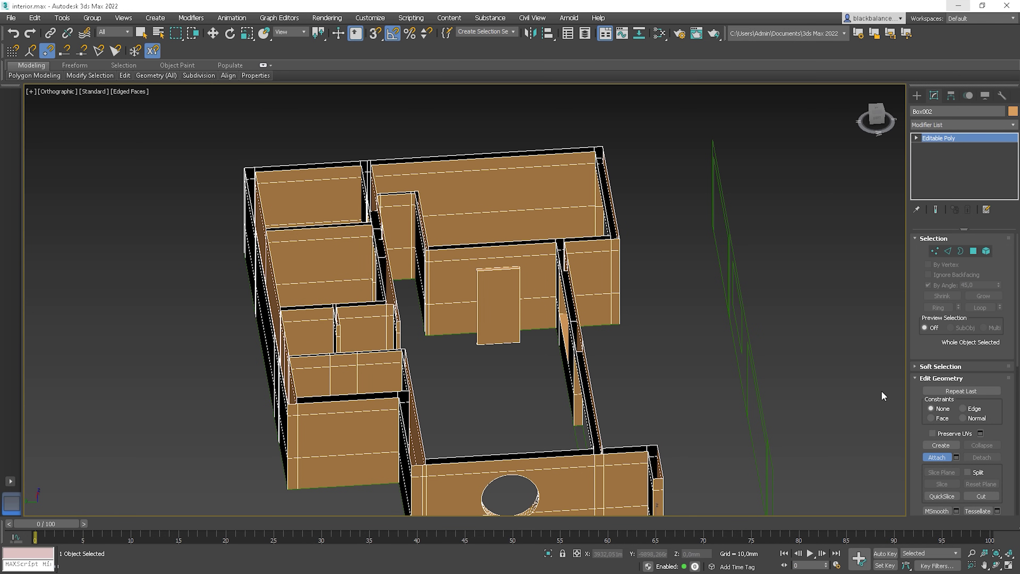
click(943, 456)
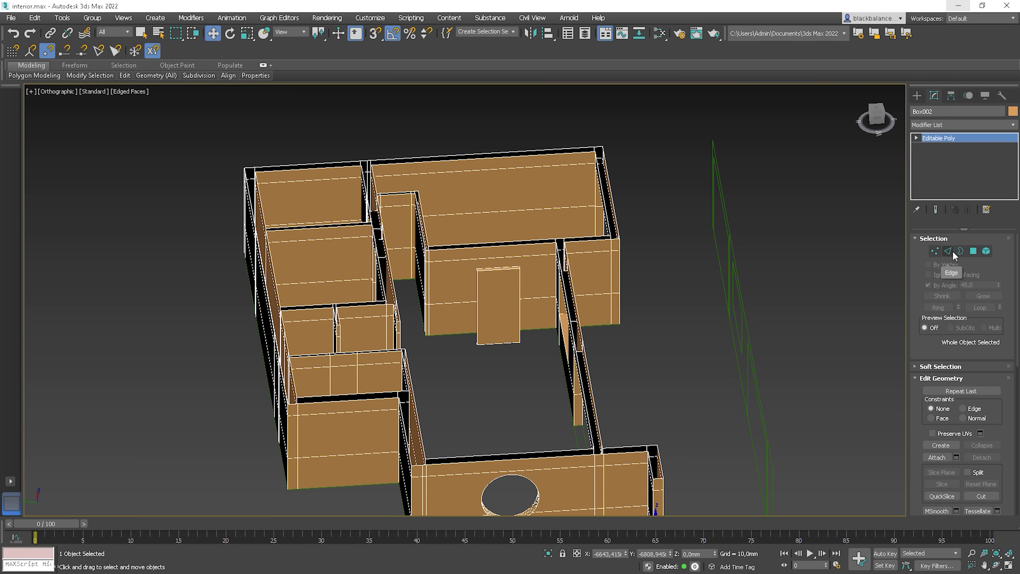
- Select the attached box's front polygon and extrude it through the partition wall to cut a doorway
click(973, 250)
click(499, 291)
alt+middle_drag(496, 286, 466, 324)
scroll(528, 302, up, 2)
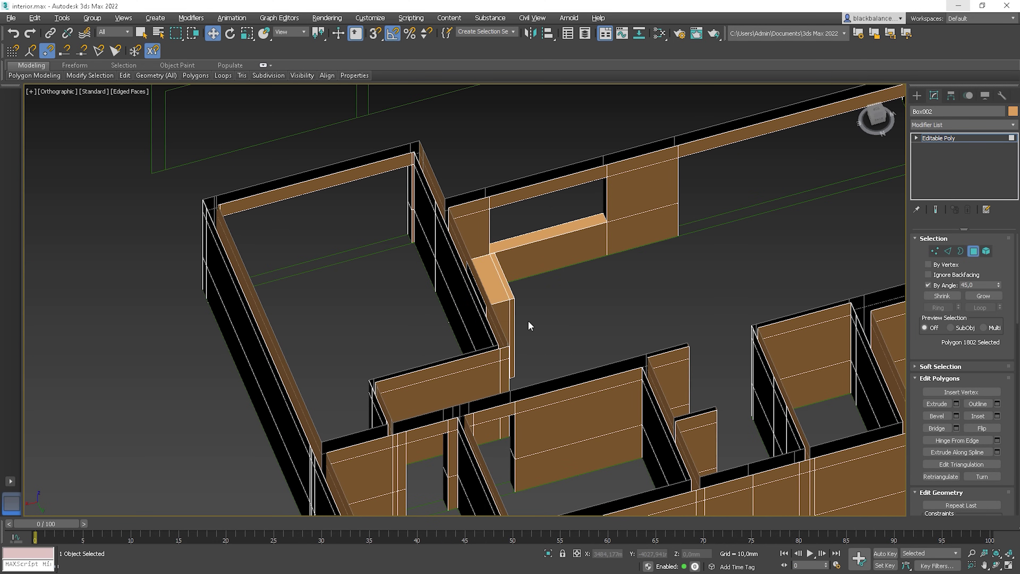
alt+middle_drag(531, 325, 497, 322)
click(540, 232)
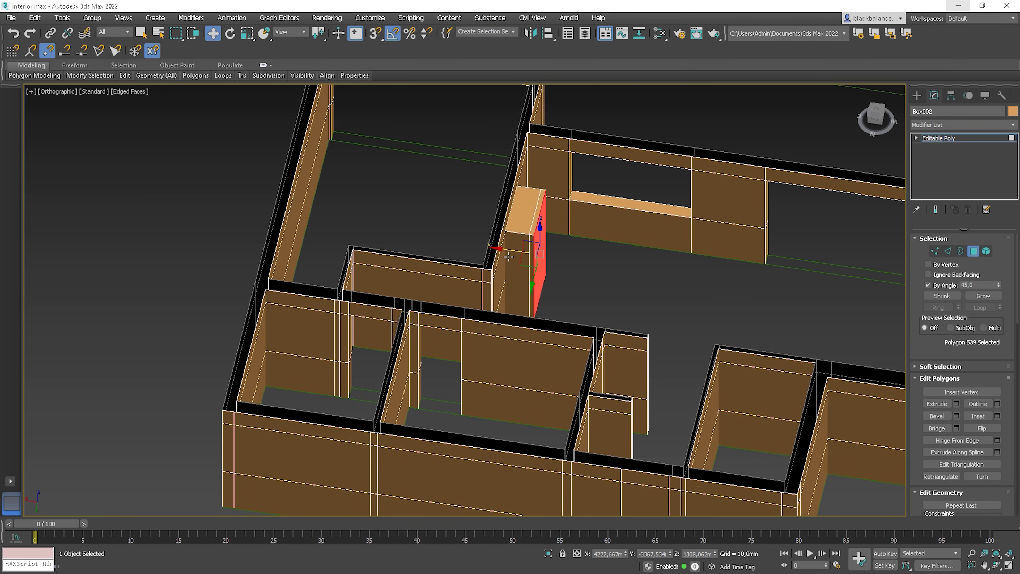
alt+middle_drag(496, 244, 470, 228)
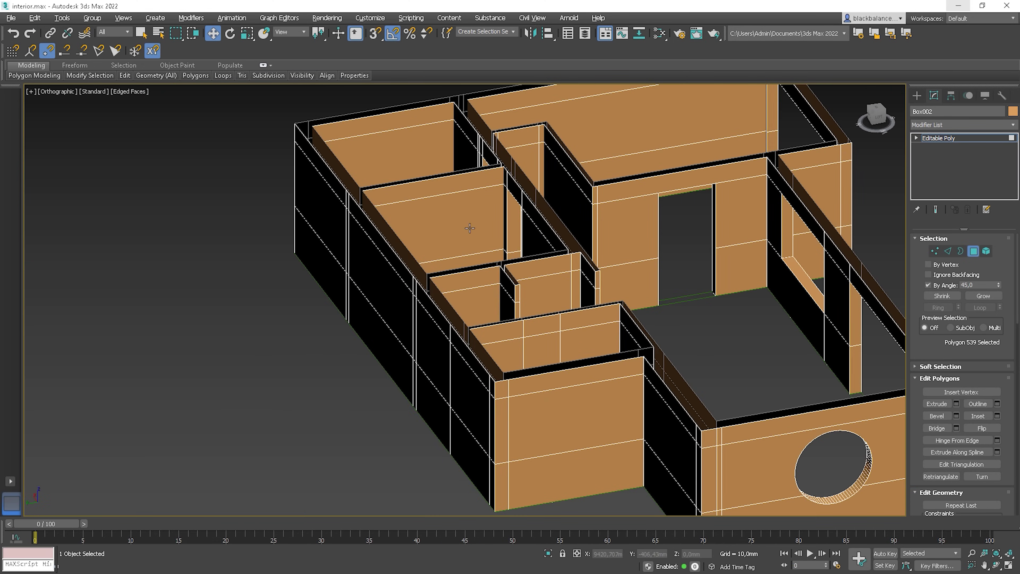